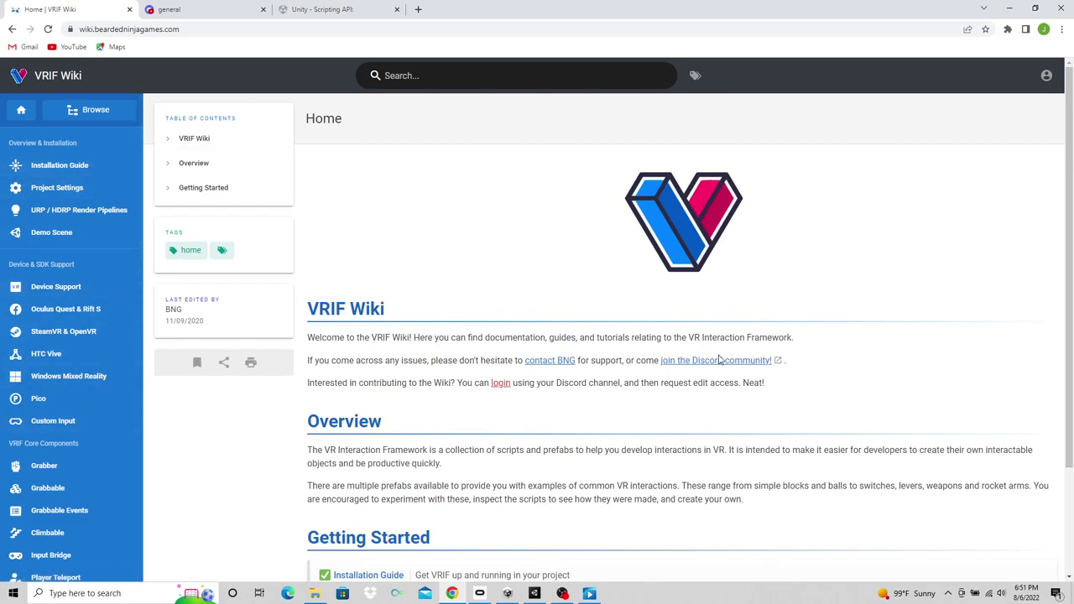
# Step: Open the wiki's Project Settings page and look over the listed device support and core component pages
pyautogui.click(81, 194)
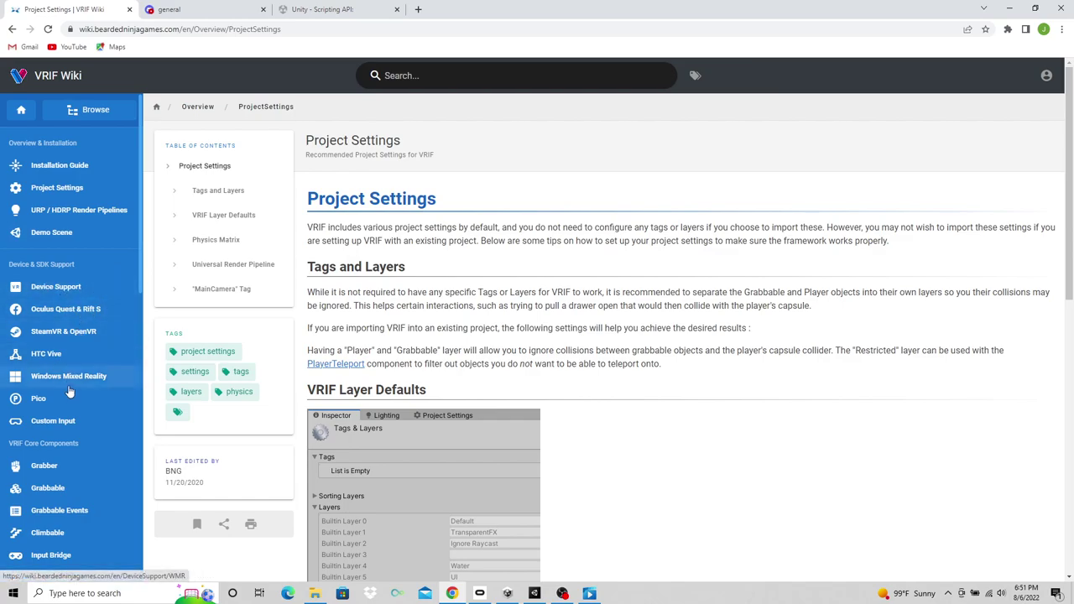
pyautogui.scroll(-1, 105, 409)
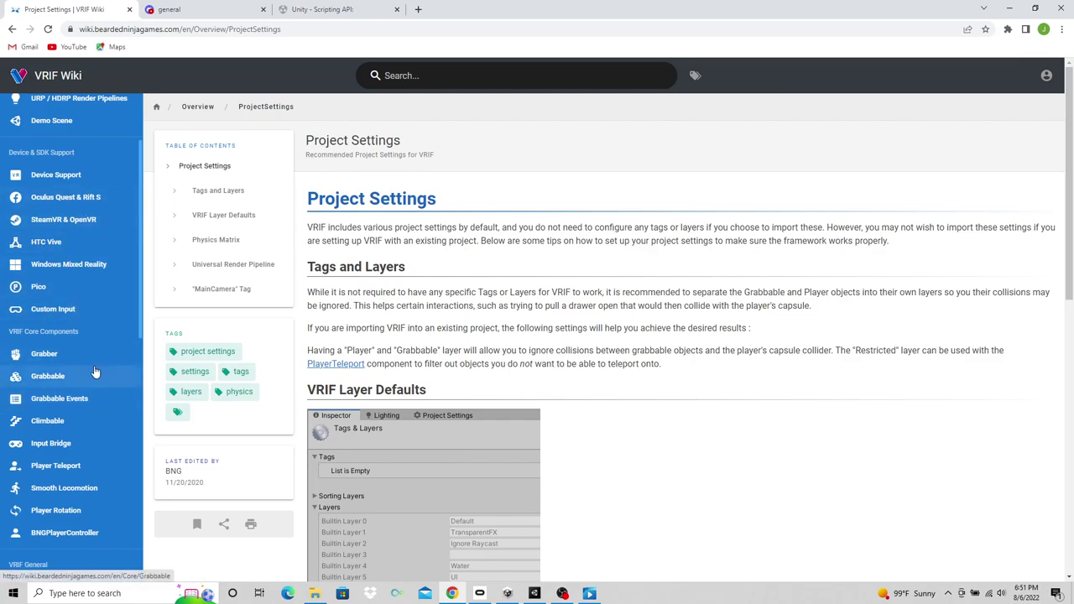
pyautogui.scroll(-1, 71, 303)
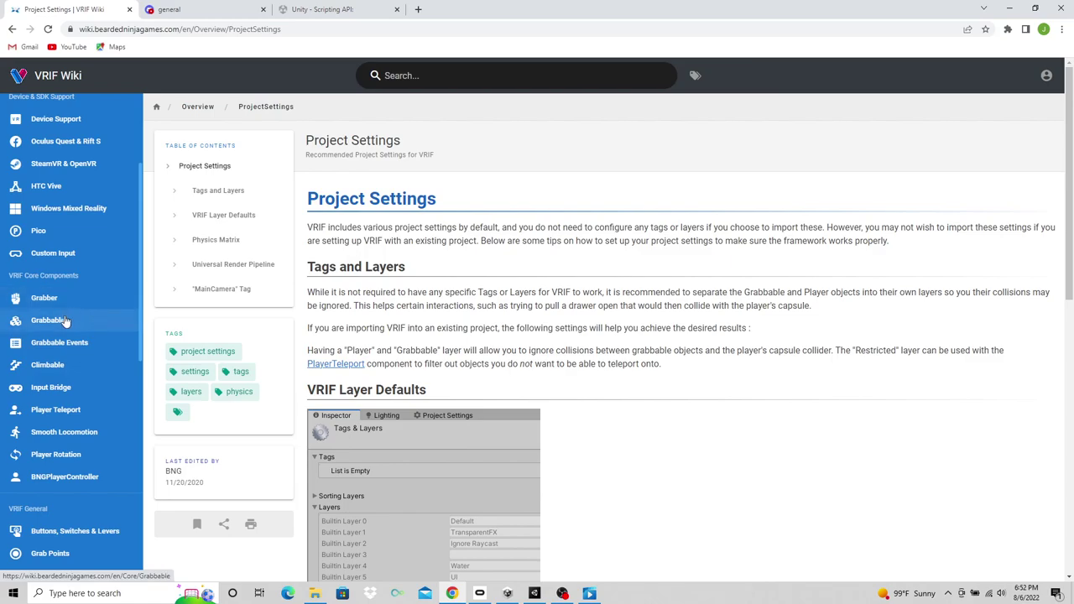
# Step: Open the Grabber component's page and read its overview, Grabber Properties and property descriptions
pyautogui.click(98, 304)
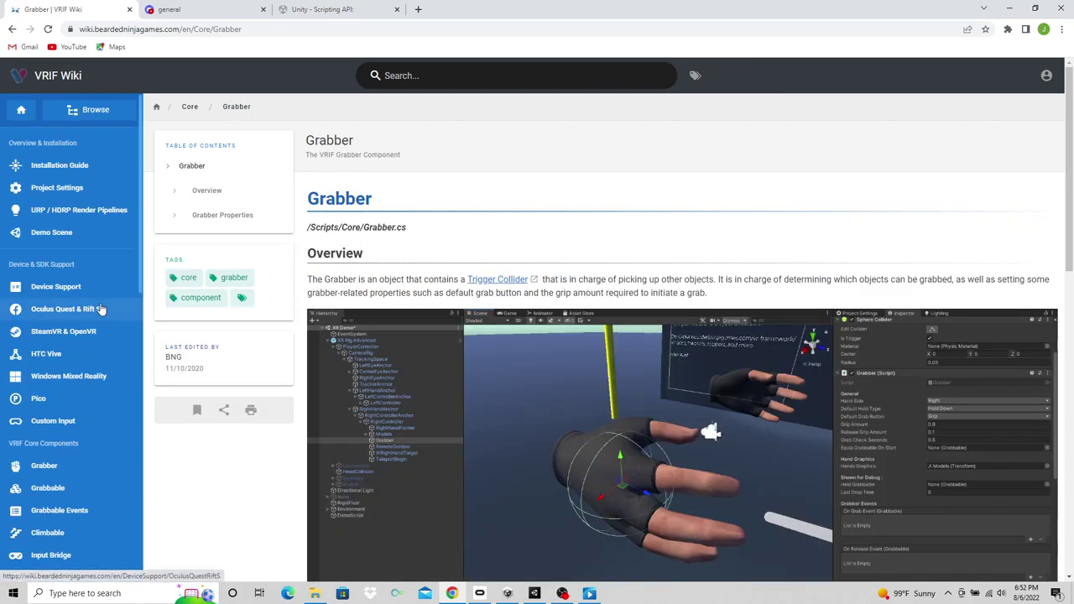
pyautogui.scroll(-3, 502, 295)
pyautogui.scroll(-3, 486, 310)
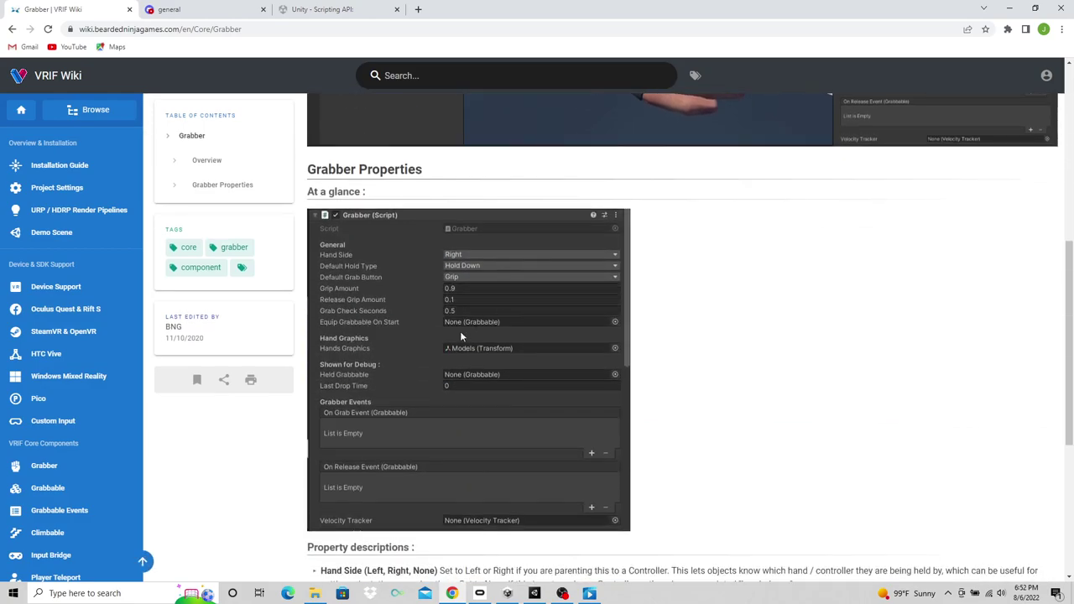
pyautogui.scroll(-3, 442, 344)
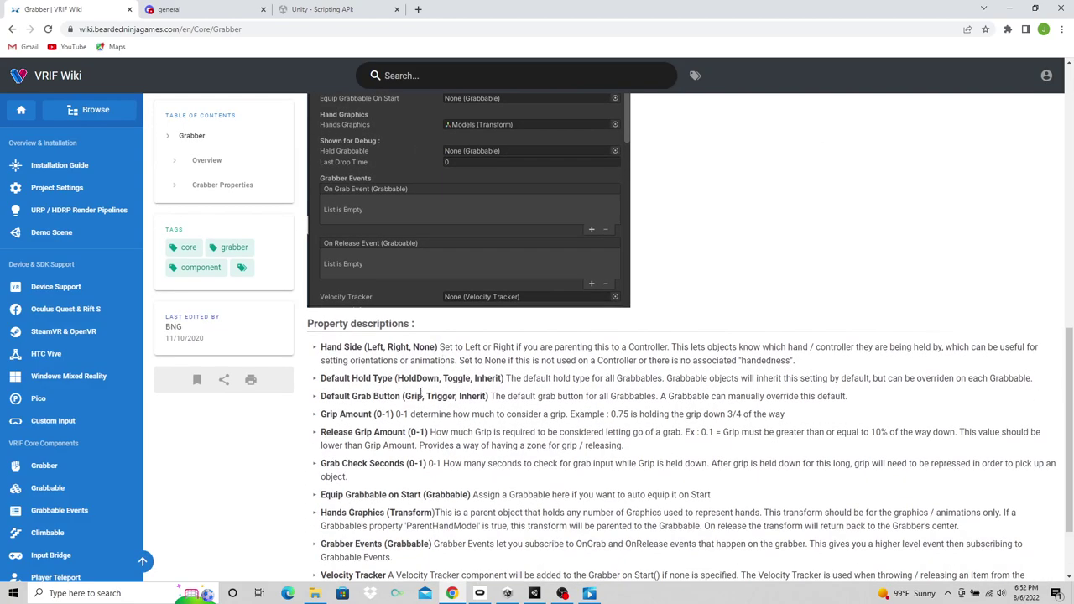
pyautogui.scroll(-3, 428, 432)
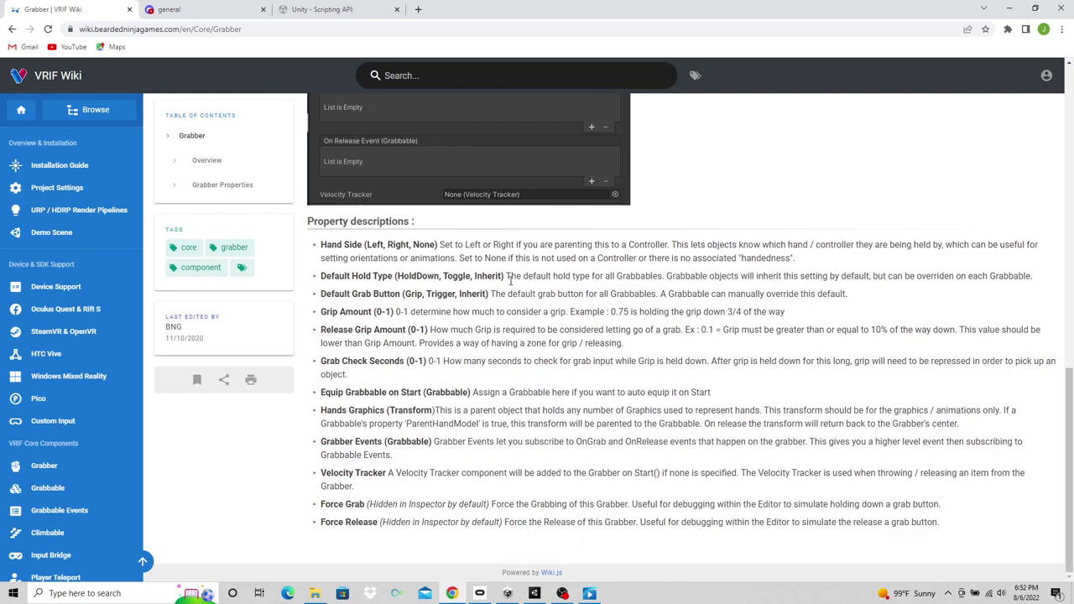
# Step: Open the Grabbable component's page and review its overview, Grabbable properties and property descriptions
pyautogui.scroll(-2, 91, 352)
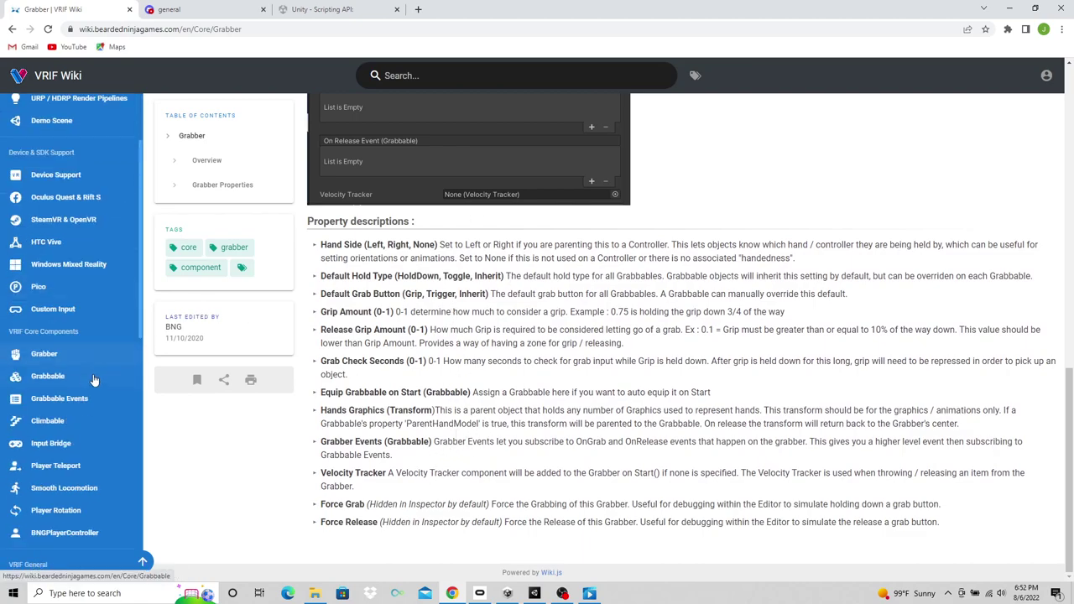
pyautogui.click(57, 377)
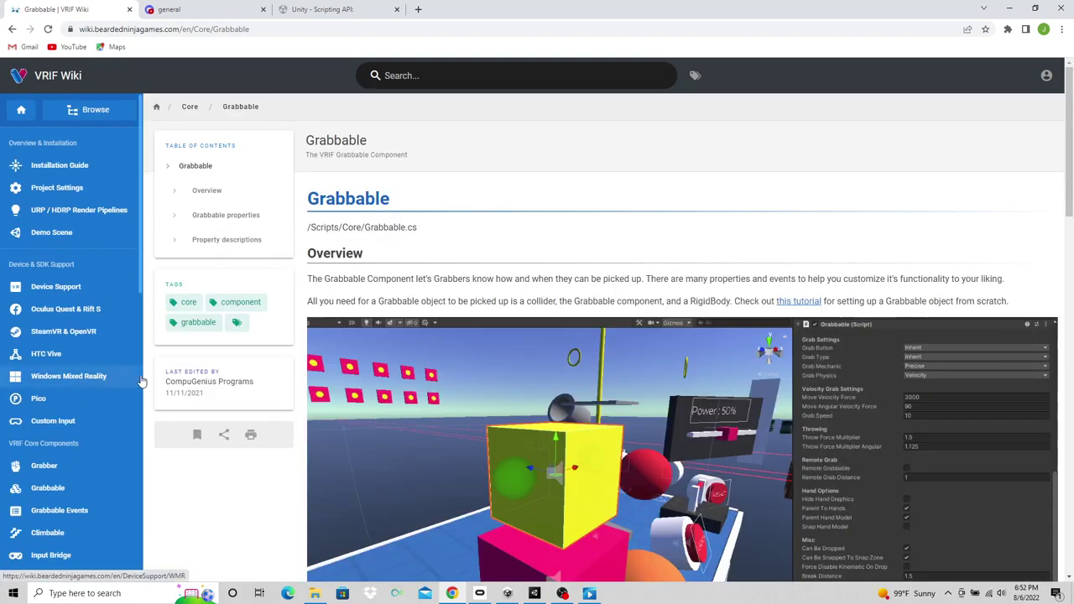
pyautogui.scroll(-5, 461, 311)
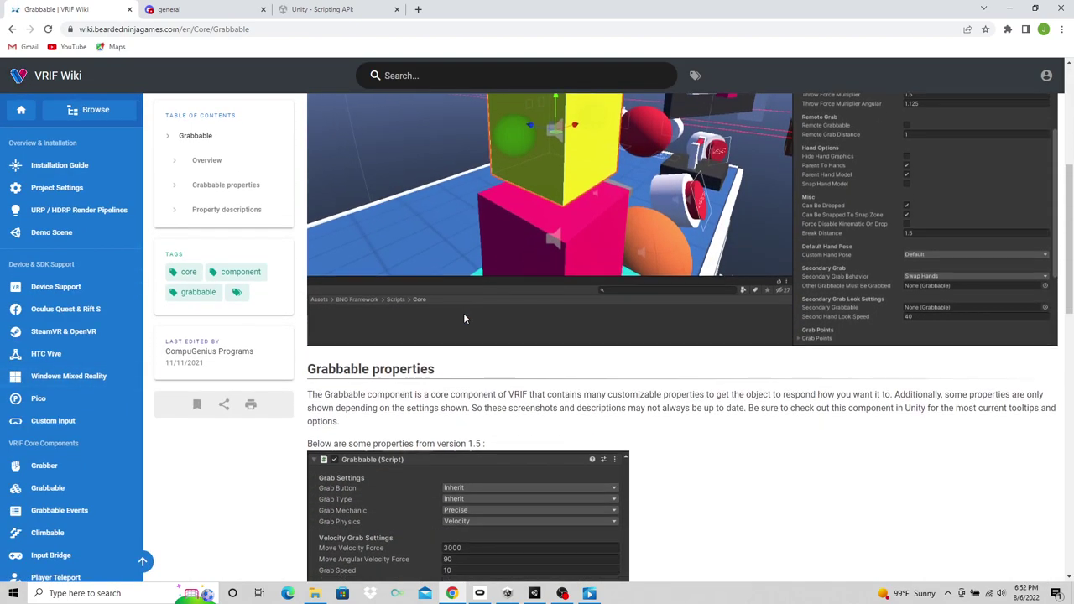
pyautogui.scroll(-3, 537, 319)
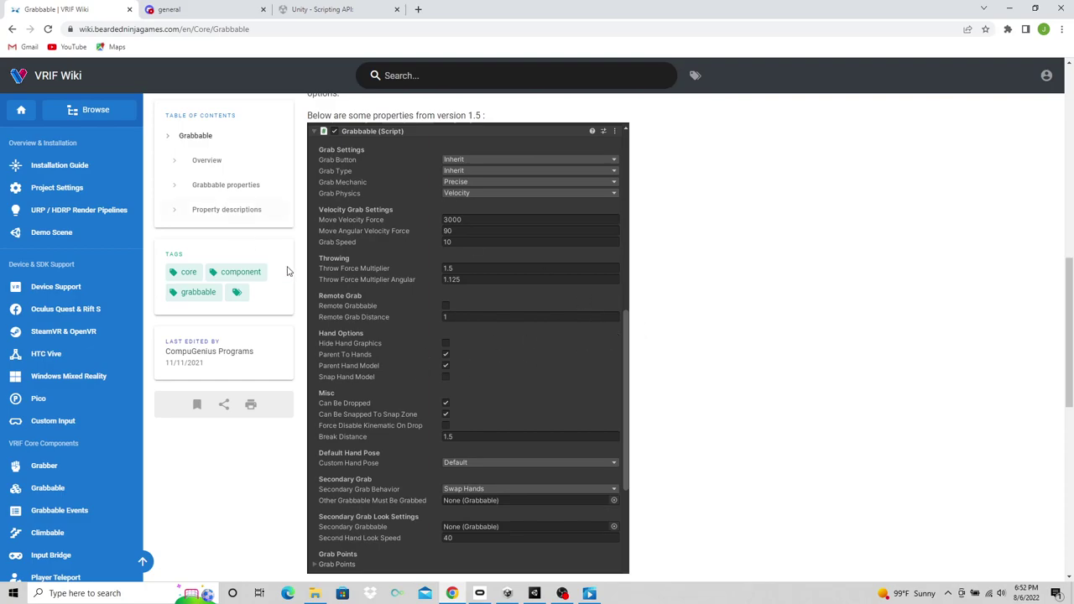
pyautogui.scroll(-3, 497, 354)
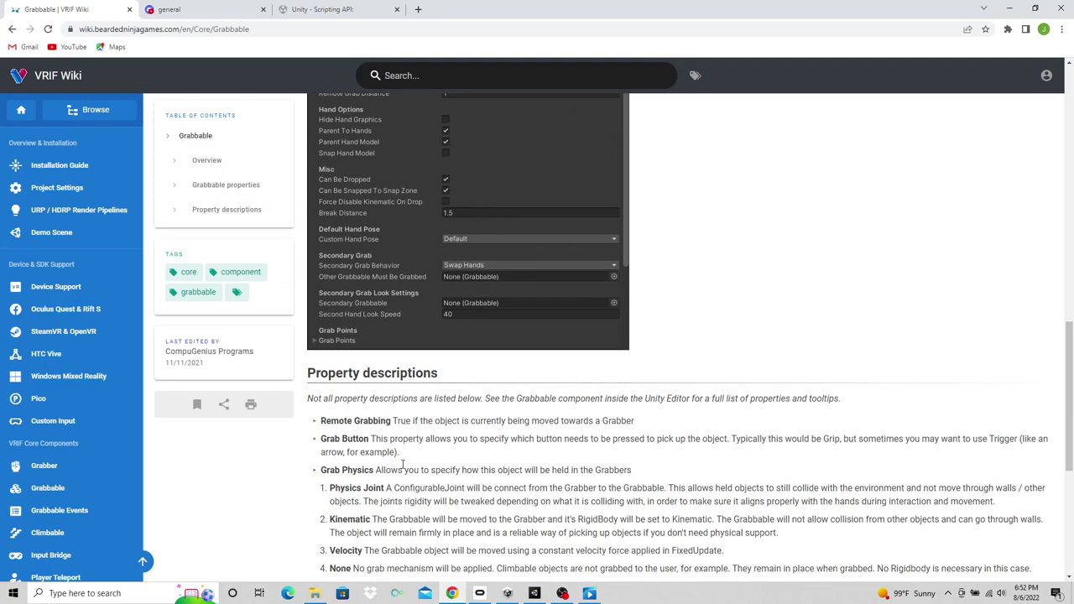
# Step: Open the Grabbable Events page and examine the Flashlight code example and the available Grabbable Unity Events
pyautogui.scroll(-1, 74, 450)
pyautogui.click(94, 454)
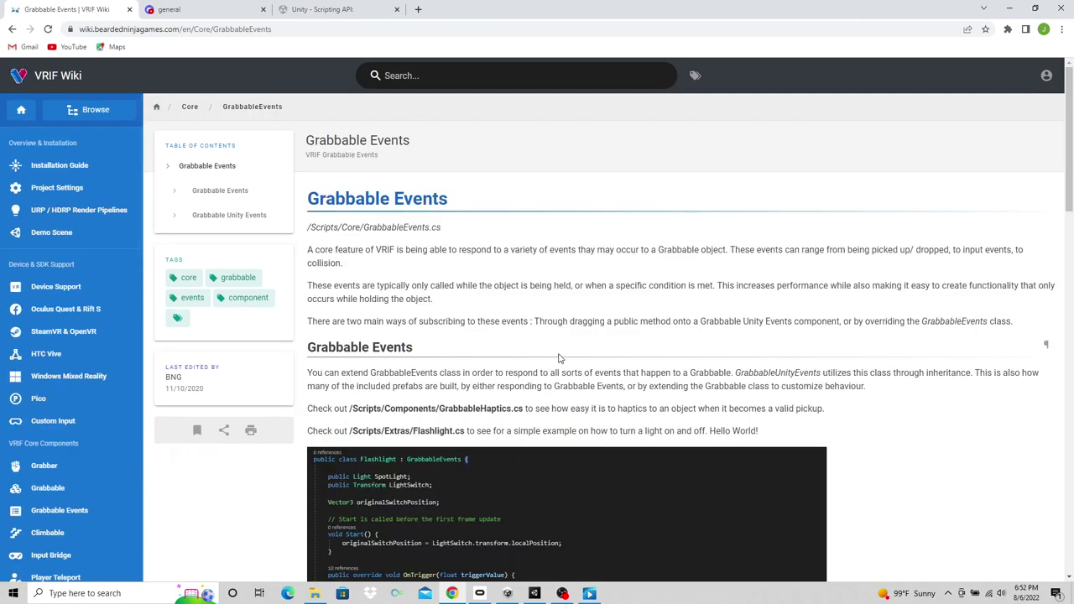
pyautogui.scroll(-3, 680, 369)
pyautogui.scroll(-5, 684, 365)
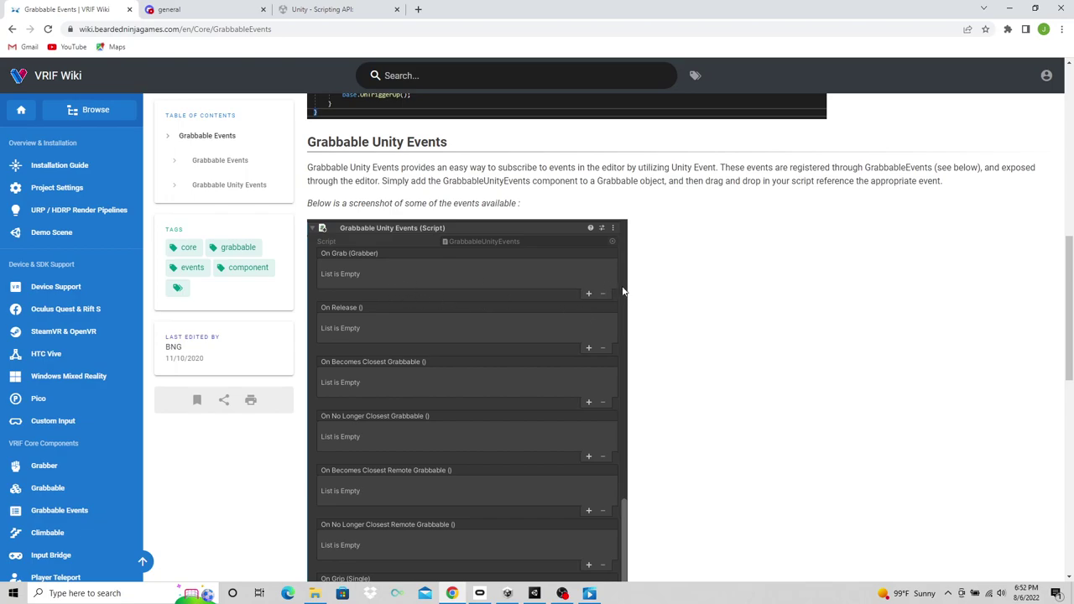
pyautogui.scroll(-2, 613, 322)
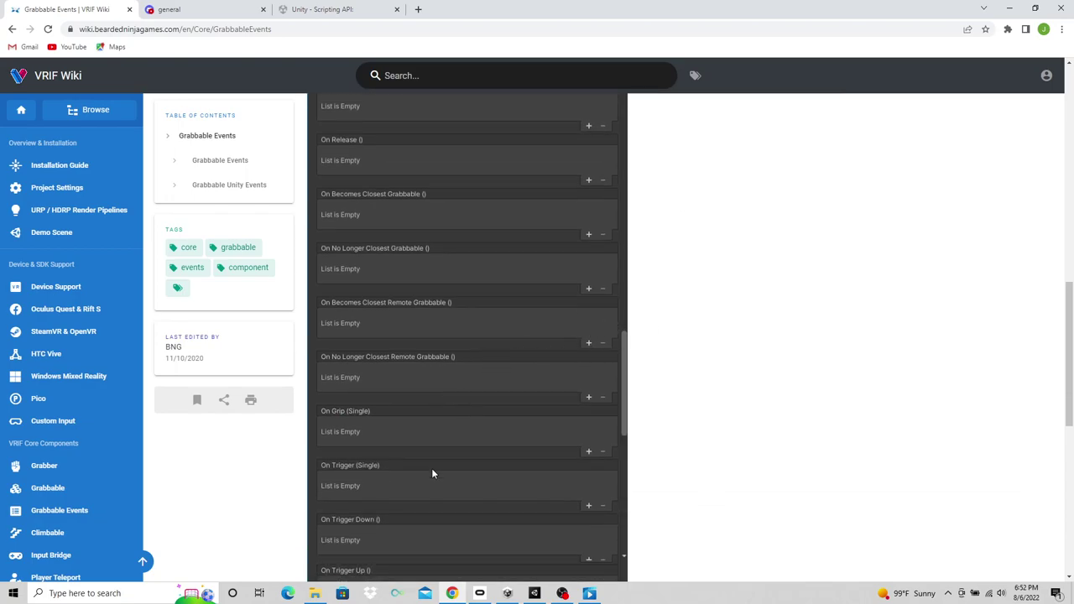
# Step: Open the Input Bridge page and review how input is accessed from a script and which inputs are available
pyautogui.scroll(-2, 55, 439)
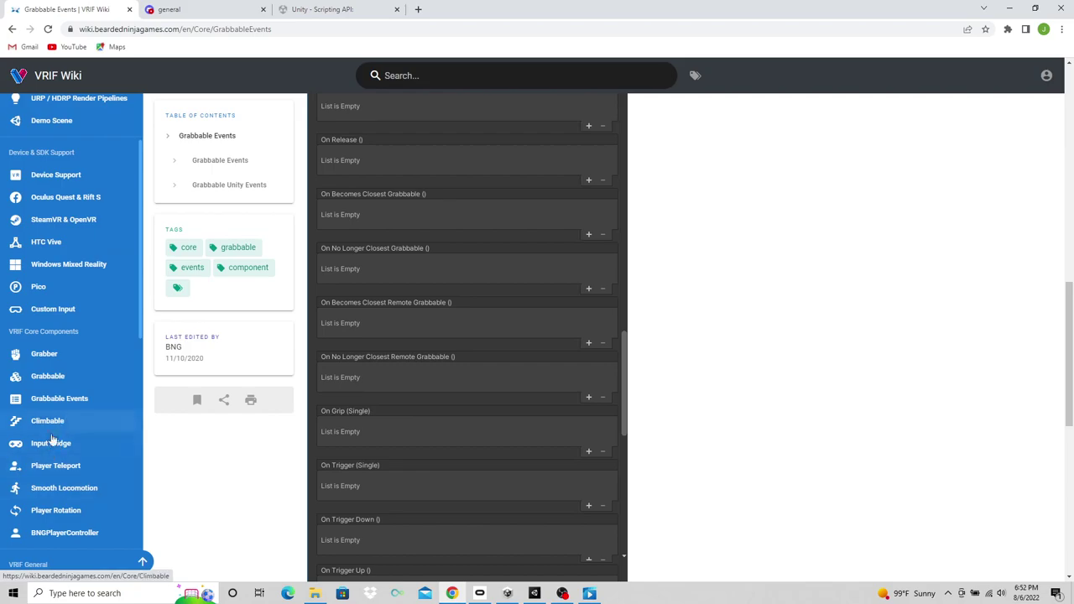
pyautogui.click(90, 449)
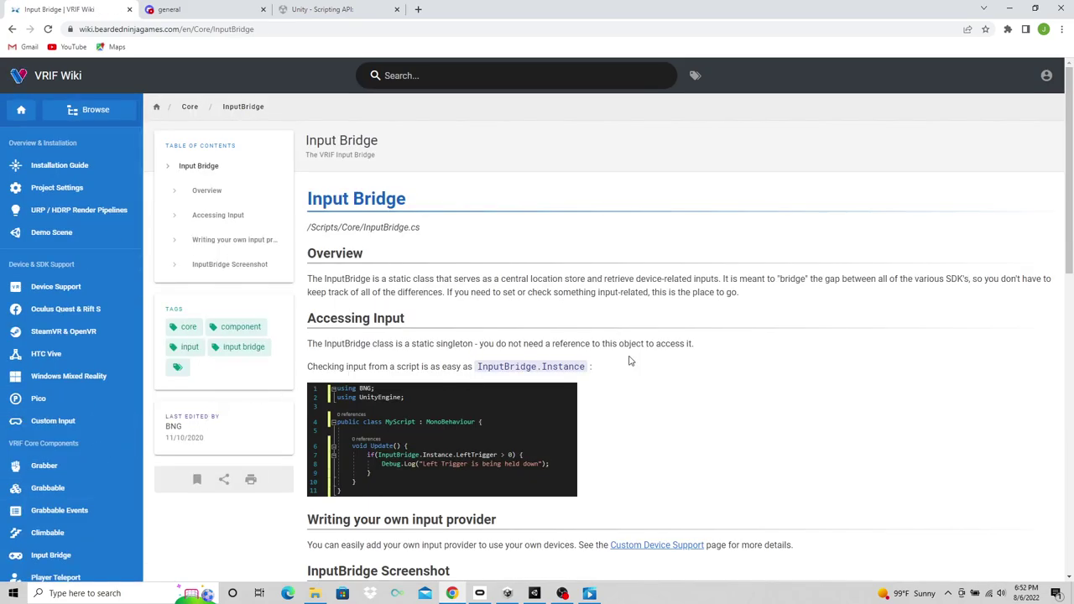
pyautogui.scroll(-3, 631, 361)
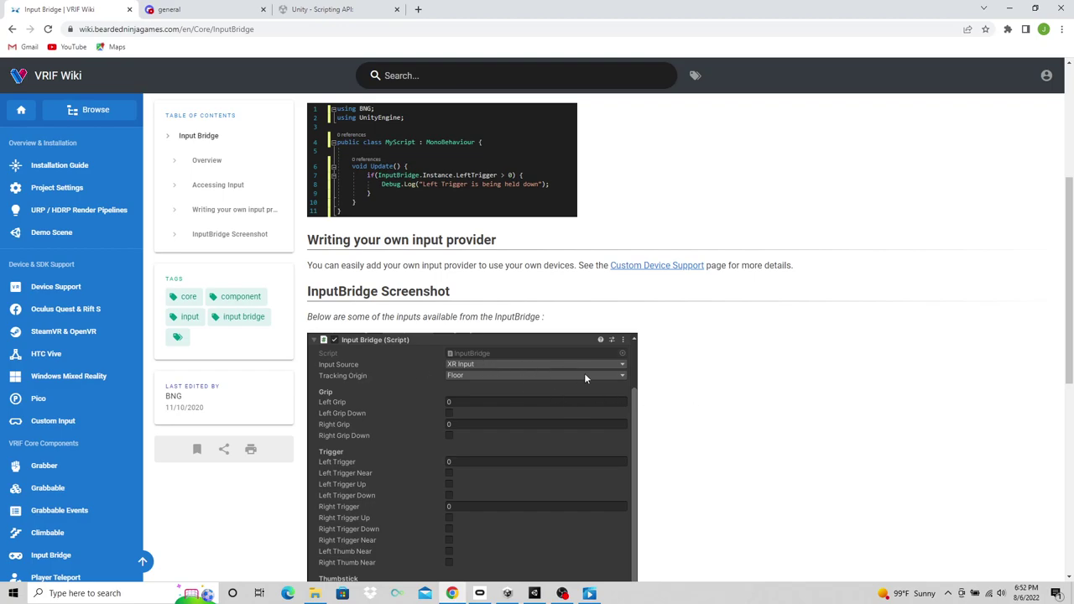
pyautogui.scroll(-1, 680, 374)
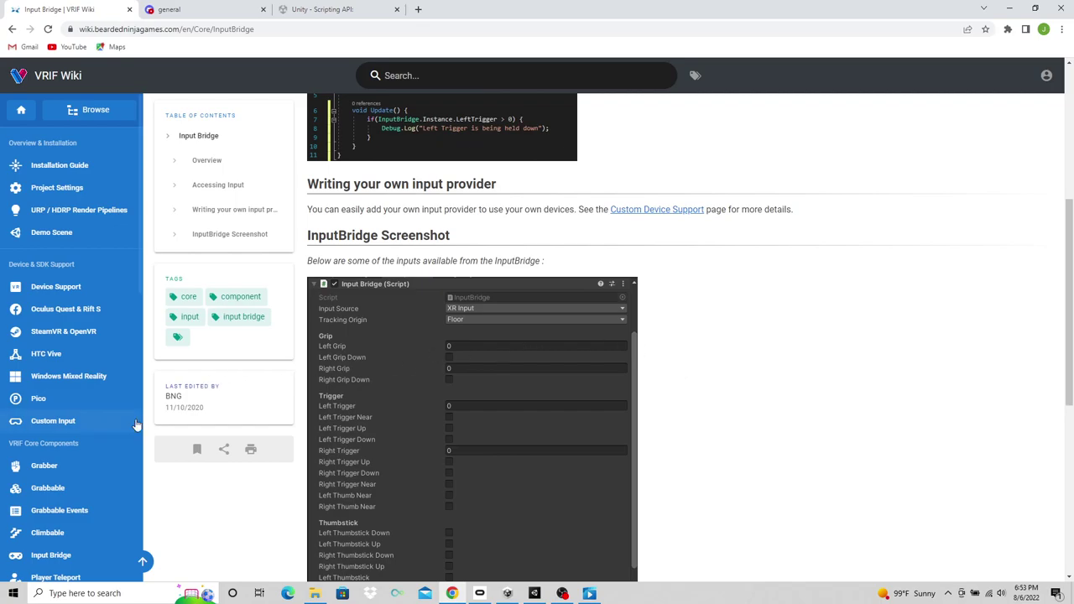
# Step: Open the Player Teleport page and read the sections on teleportation layers and teleporting from code
pyautogui.scroll(-3, 126, 422)
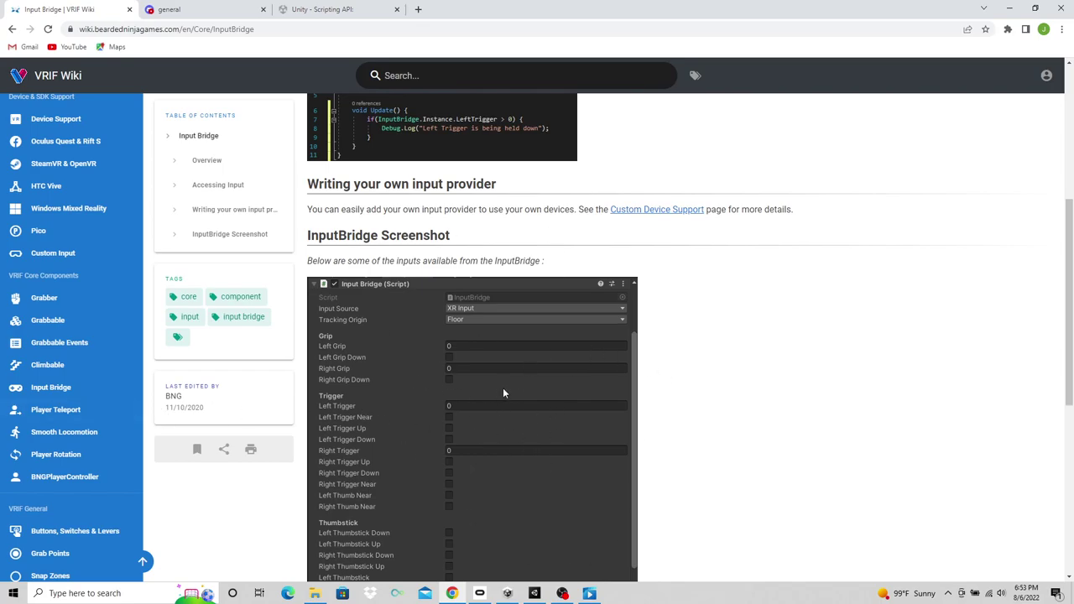
pyautogui.click(73, 419)
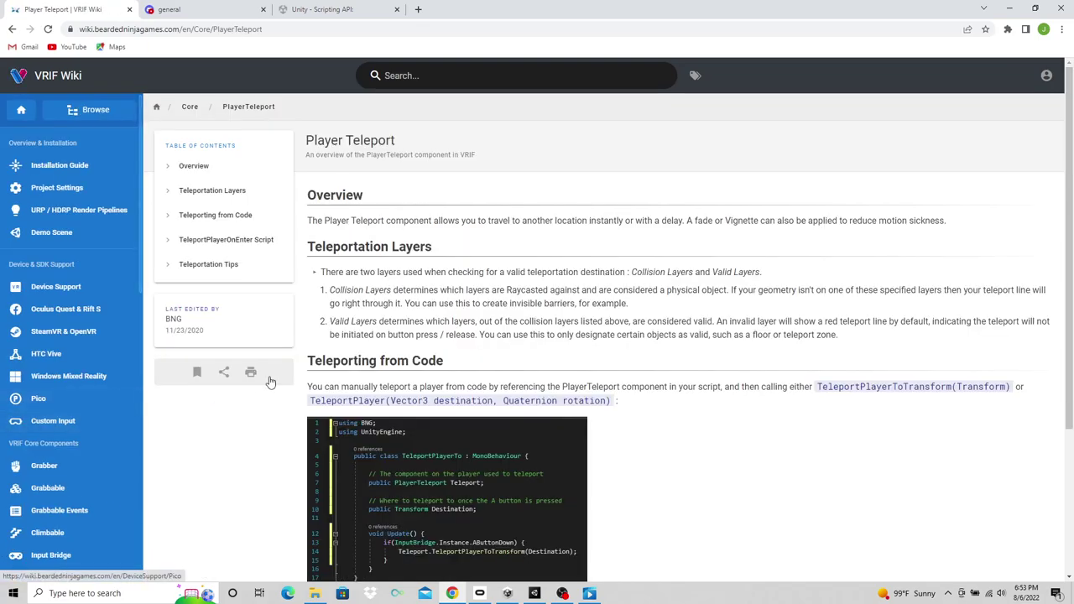
pyautogui.scroll(-2, 659, 343)
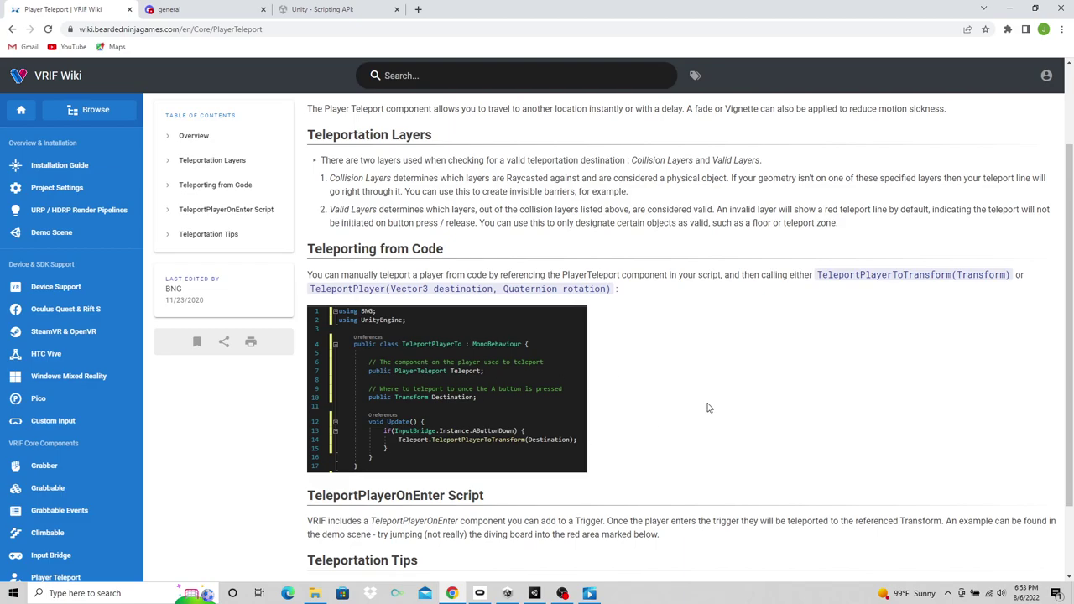
# Step: Open the Snap Zones page under VRIF General and read its description and example component settings
pyautogui.scroll(-3, 97, 461)
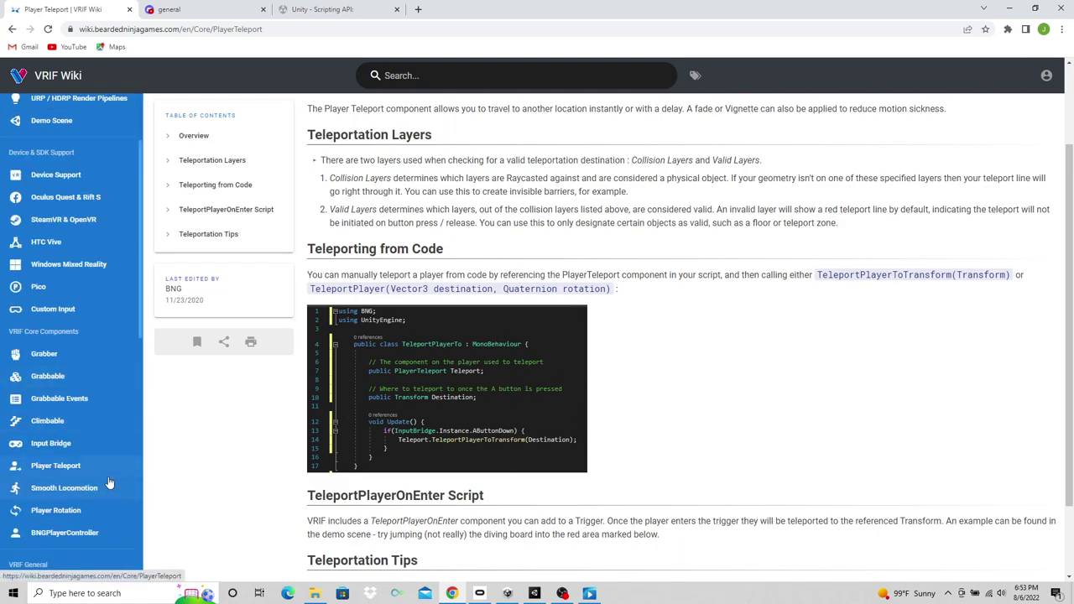
pyautogui.scroll(-1, 90, 424)
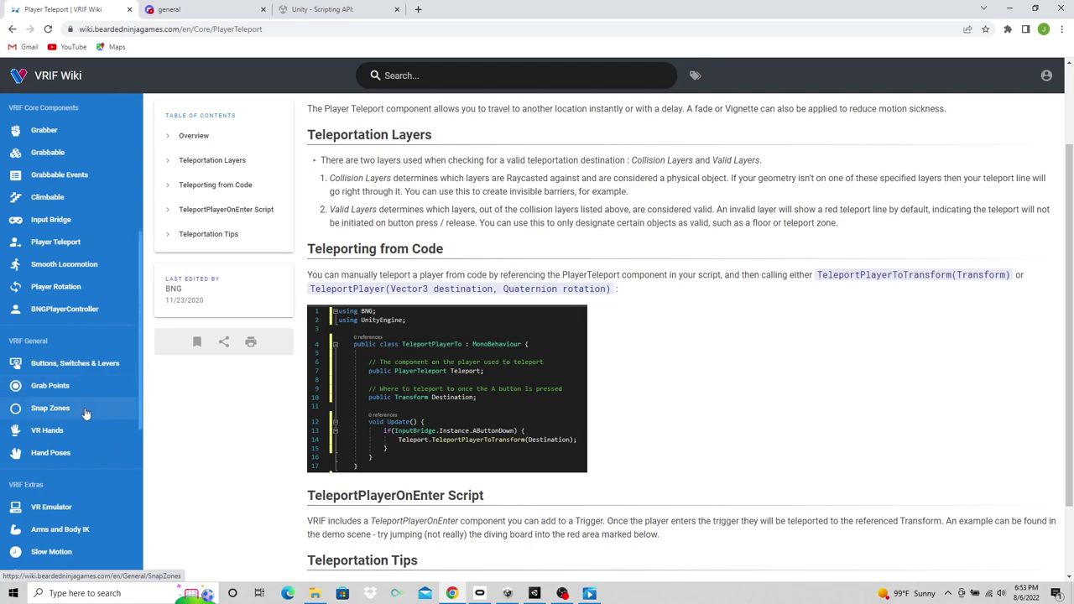
pyautogui.click(93, 411)
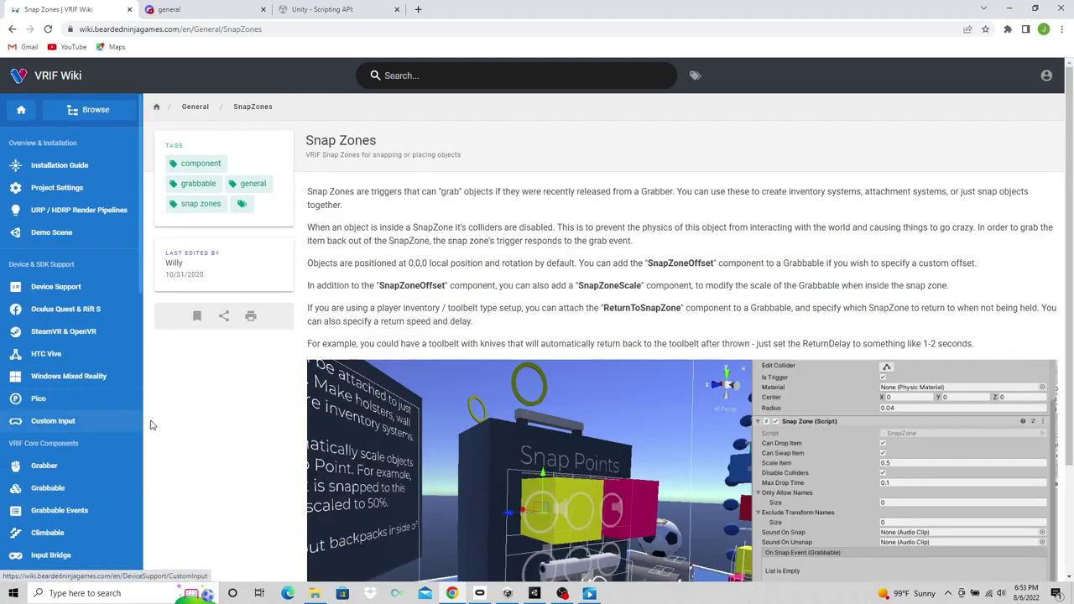
pyautogui.scroll(-2, 300, 416)
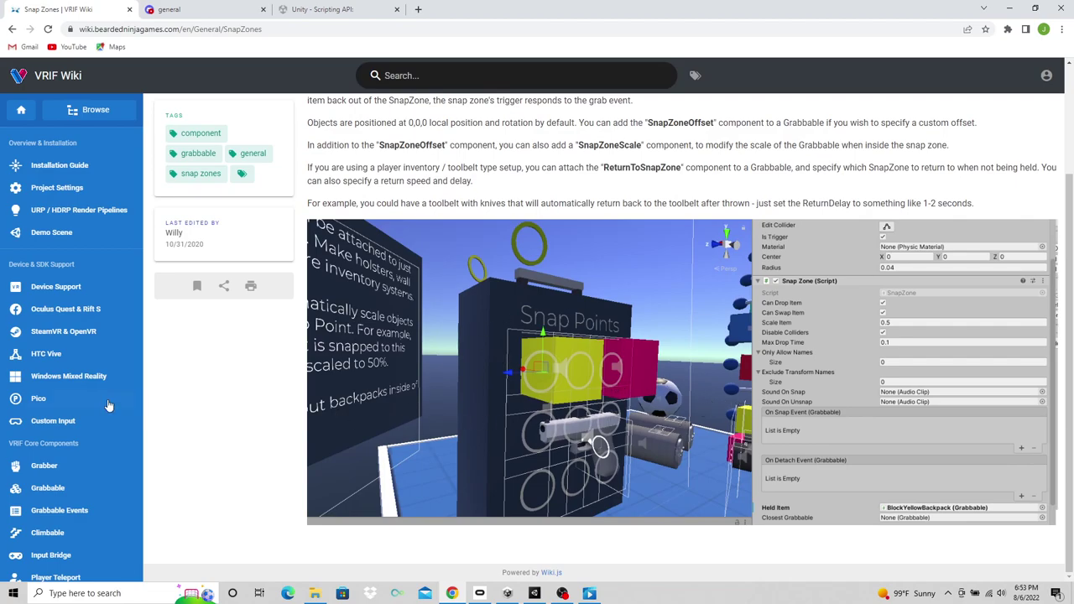
# Step: Look through the wiki's remaining page list, covering VRIF Extras, Integrations, Tutorials and Tips & Tricks
pyautogui.scroll(-2, 98, 409)
pyautogui.scroll(-4, 97, 409)
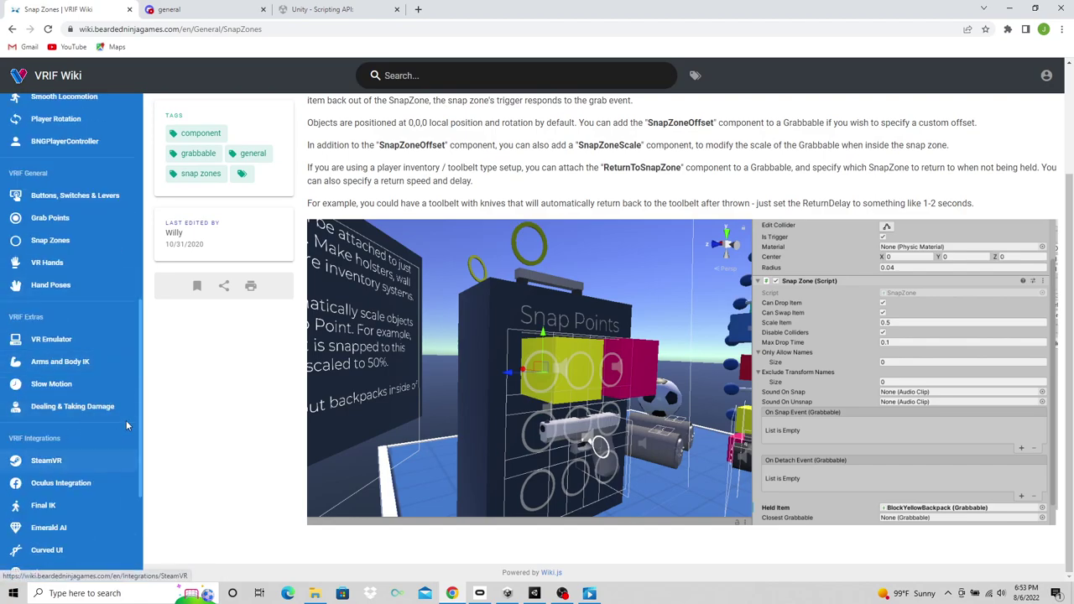
pyautogui.scroll(-2, 112, 428)
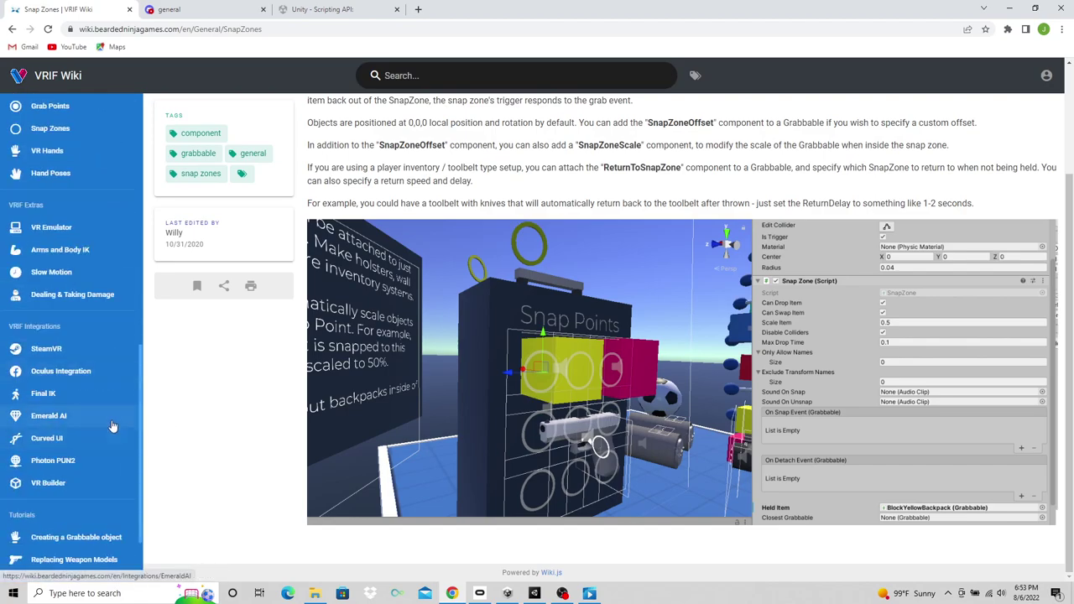
pyautogui.scroll(-2, 112, 428)
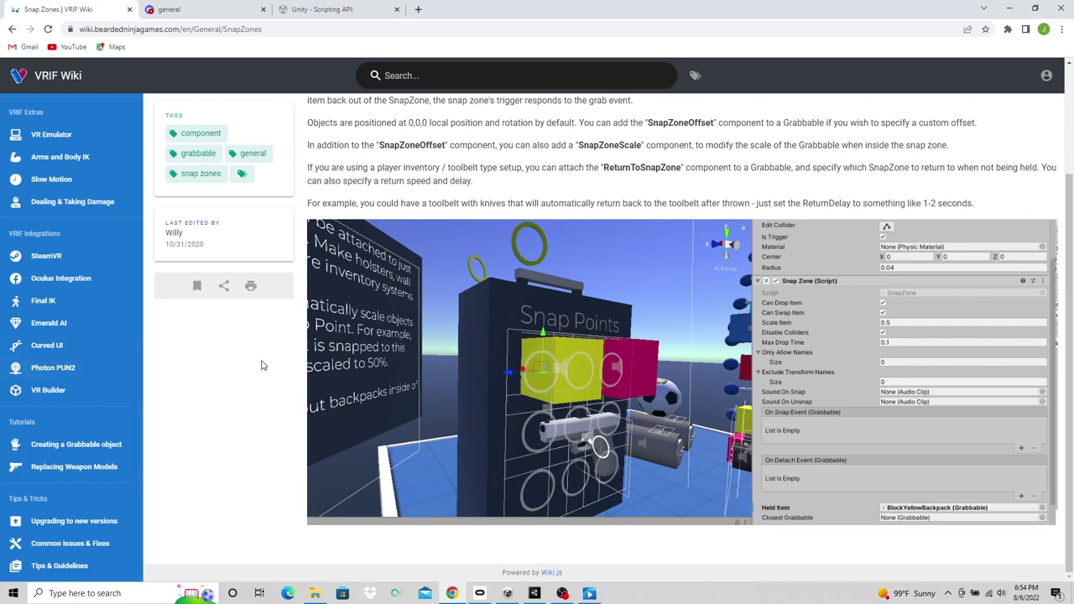
# Step: Search the wiki for "damage" and read the Dealing and Taking Damage page, including the EmeraldAI integration example
pyautogui.click(455, 74)
pyautogui.write('damage')
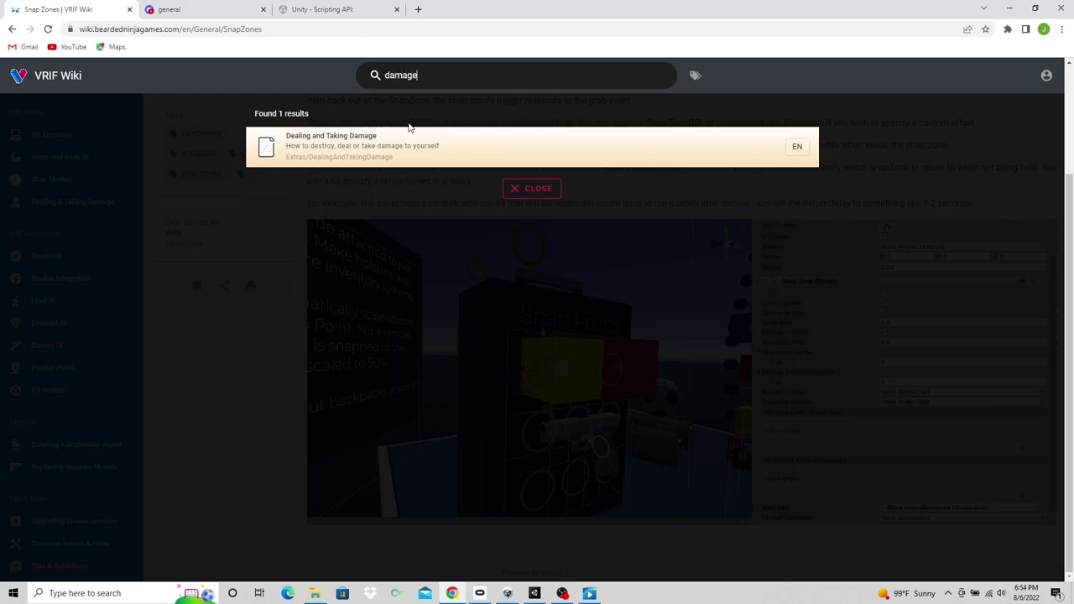
pyautogui.click(451, 148)
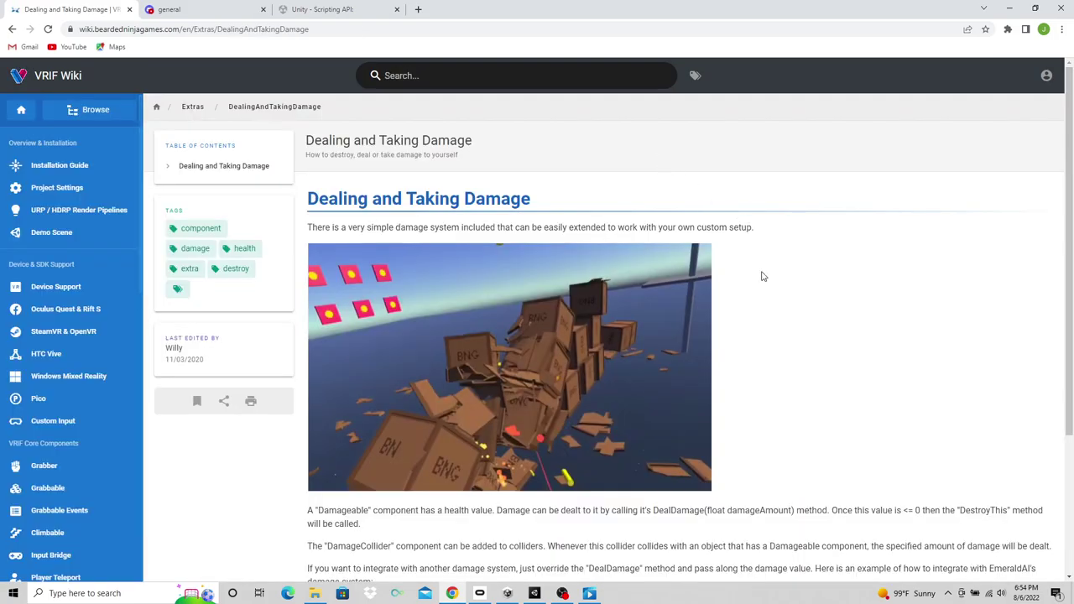
pyautogui.scroll(-1, 759, 273)
pyautogui.scroll(-3, 759, 273)
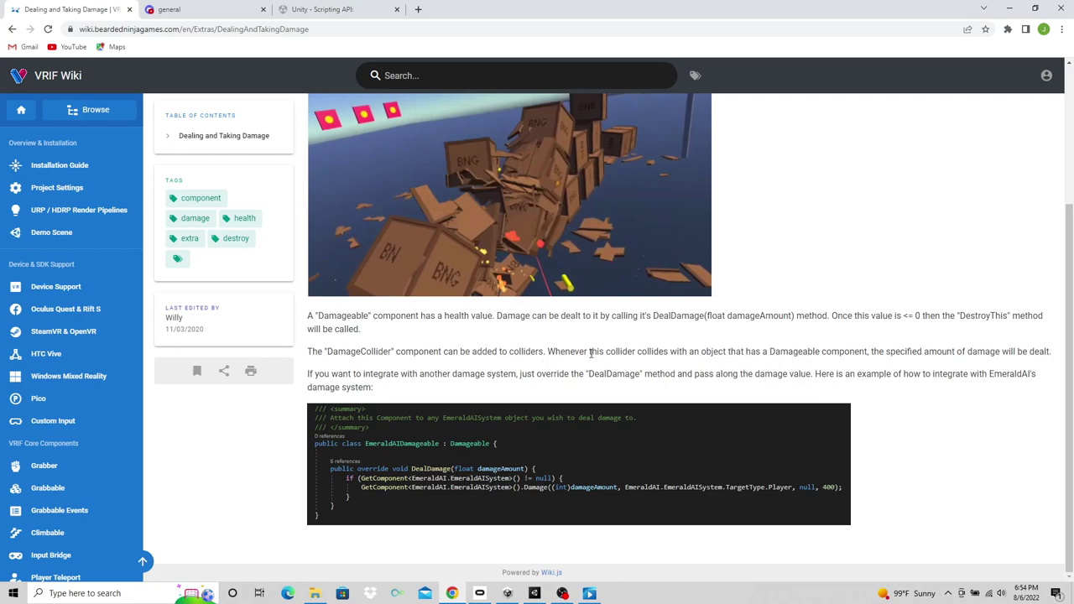
# Step: Look over the wiki's component pages again, and switch to the general channel of the VRIF Discord server
pyautogui.scroll(-2, 92, 460)
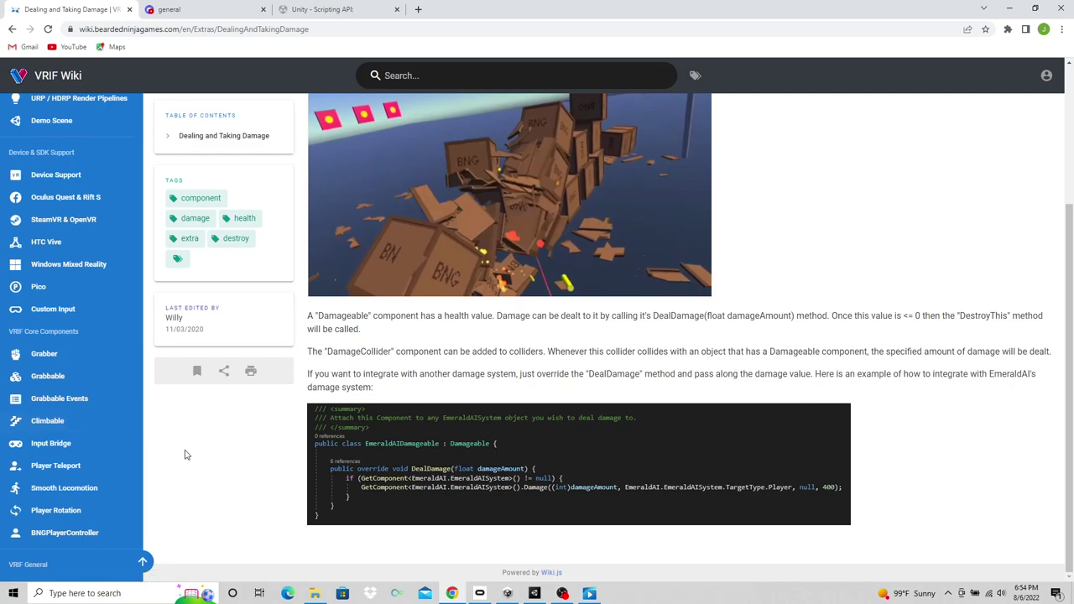
pyautogui.scroll(-2, 105, 453)
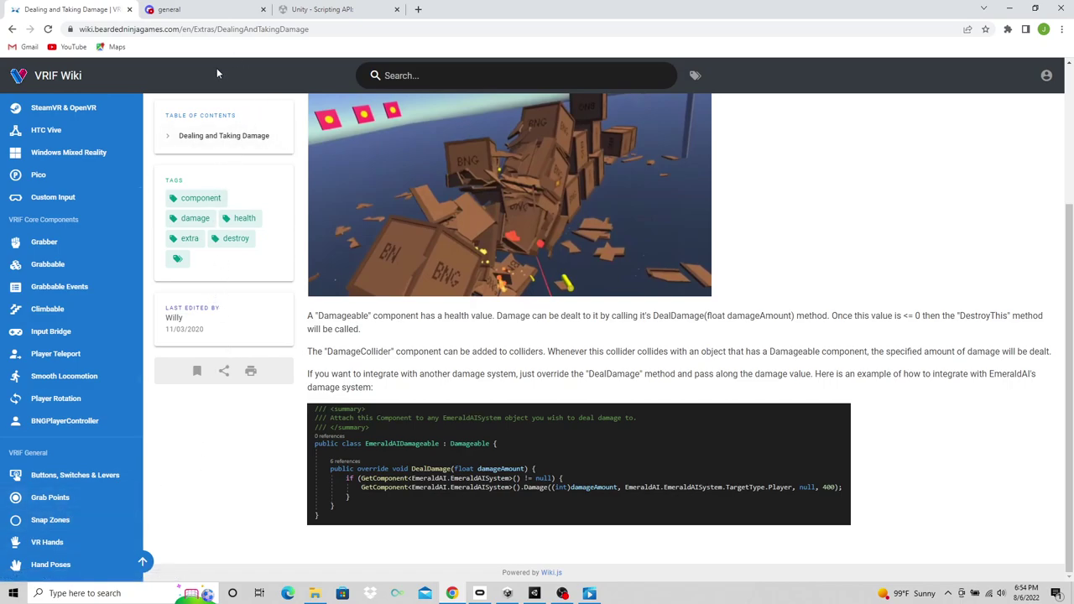
pyautogui.click(210, 15)
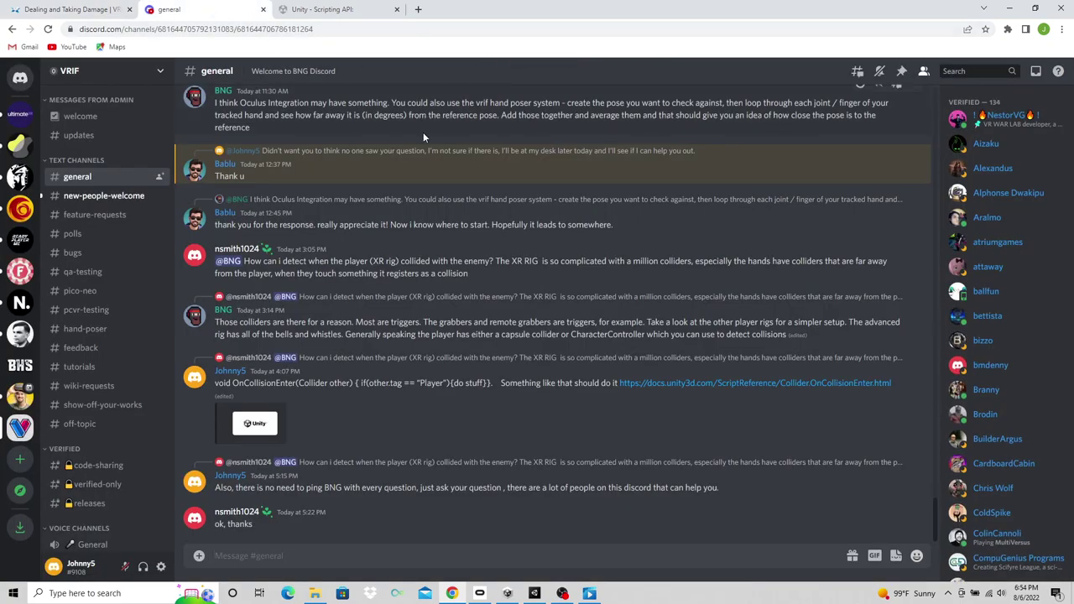
# Step: Look back through the general channel's earlier messages and open the welcome channel to read its guidelines and useful links
pyautogui.scroll(10, 419, 130)
pyautogui.scroll(15, 418, 132)
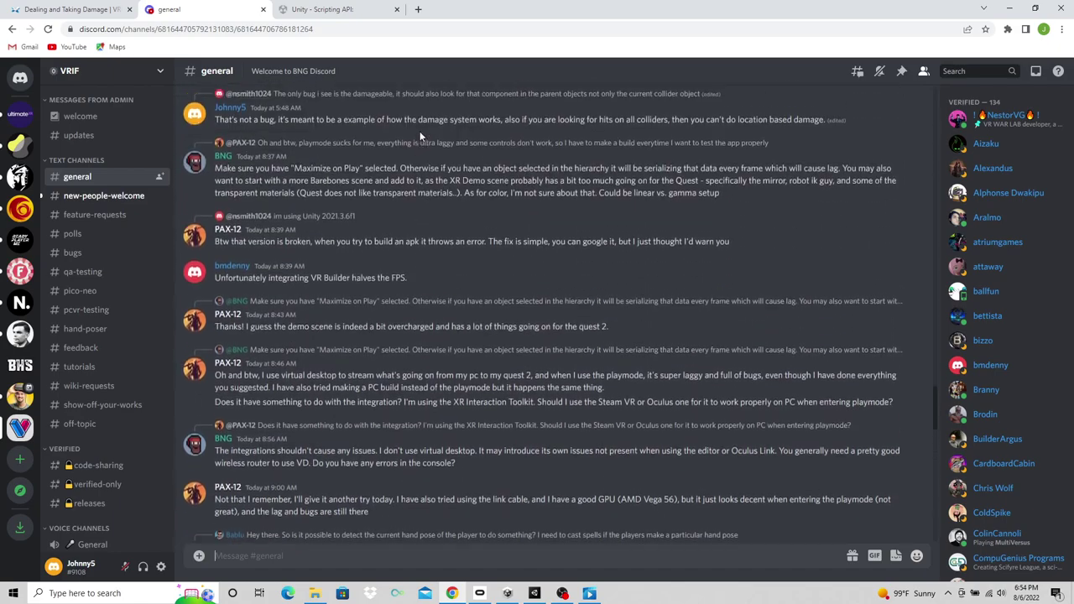
pyautogui.click(80, 116)
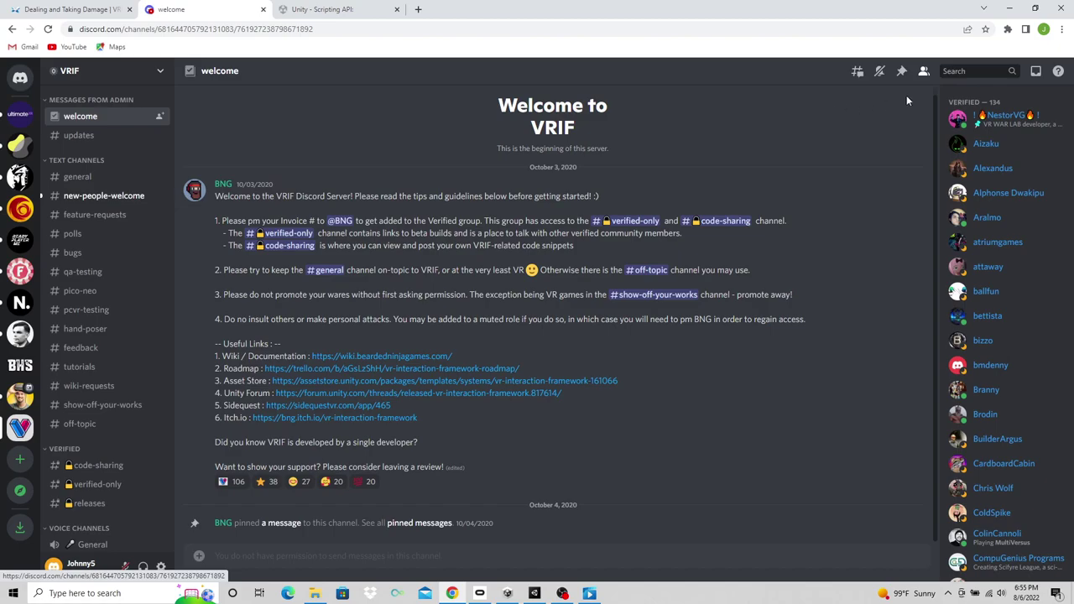
# Step: Search the VRIF server's messages for "damage" and look through the newest results
pyautogui.click(958, 71)
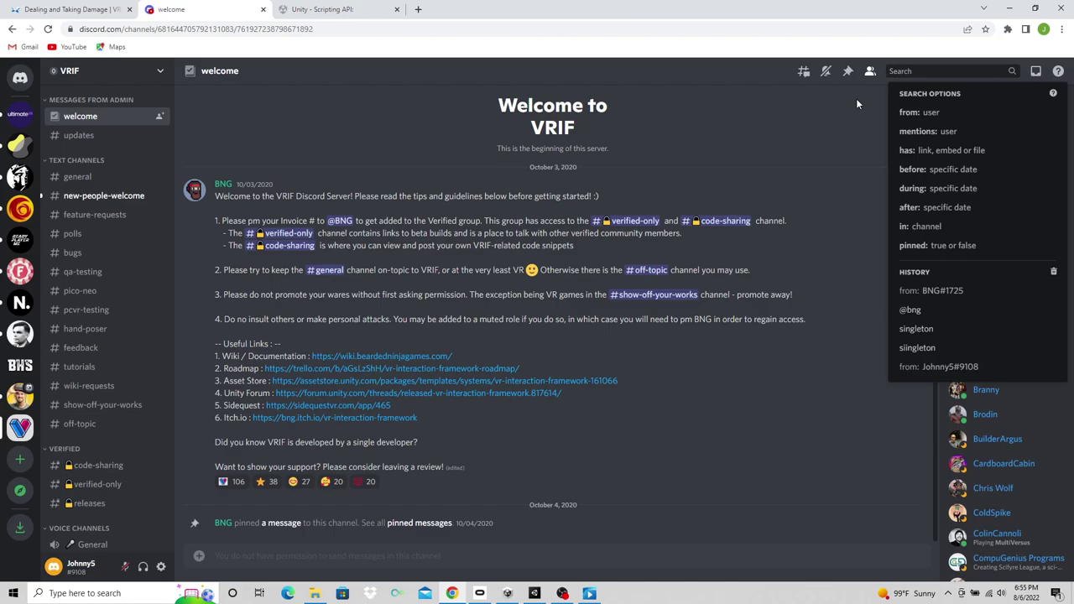
pyautogui.write('damag')
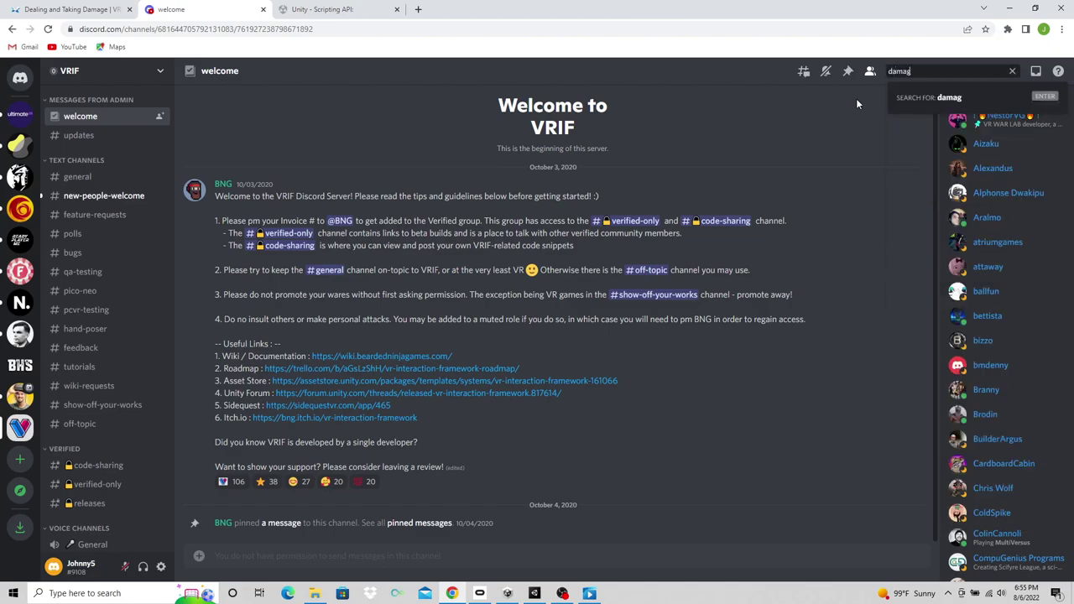
pyautogui.write('e')
pyautogui.press('Return')
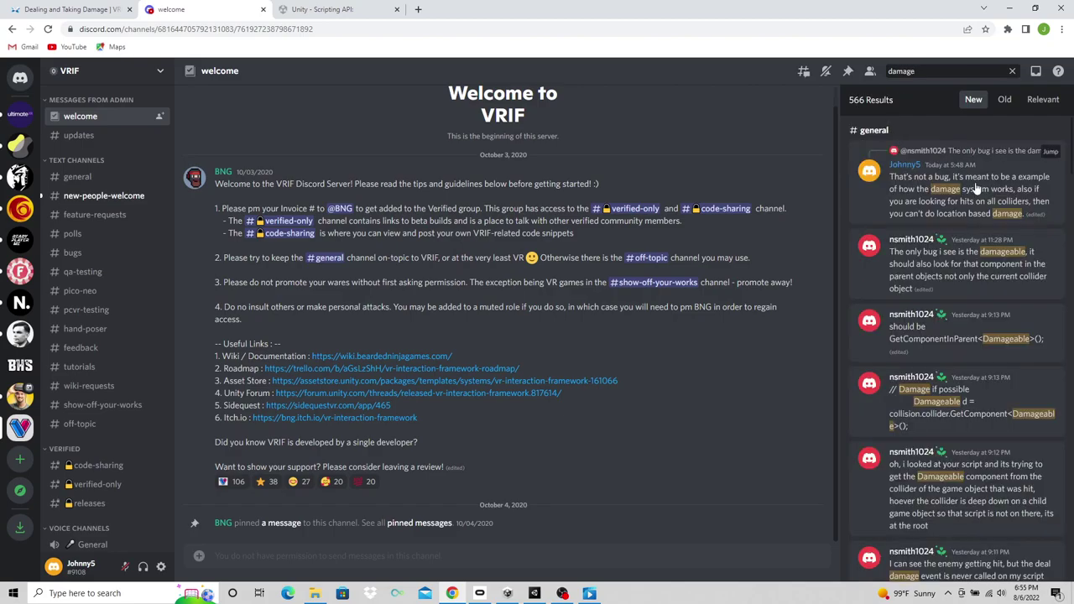
pyautogui.scroll(-8, 969, 250)
pyautogui.scroll(-10, 969, 250)
pyautogui.scroll(-5, 969, 244)
pyautogui.scroll(-8, 970, 229)
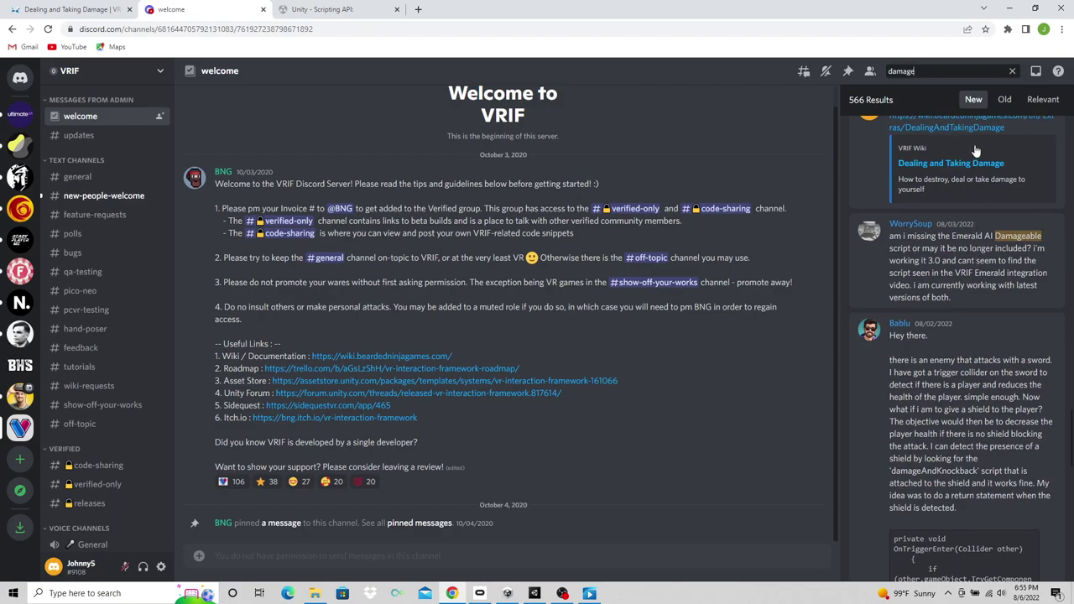
# Step: Search the server's messages for "emerald ai", look through the results, and clear the search
pyautogui.doubleClick(926, 73)
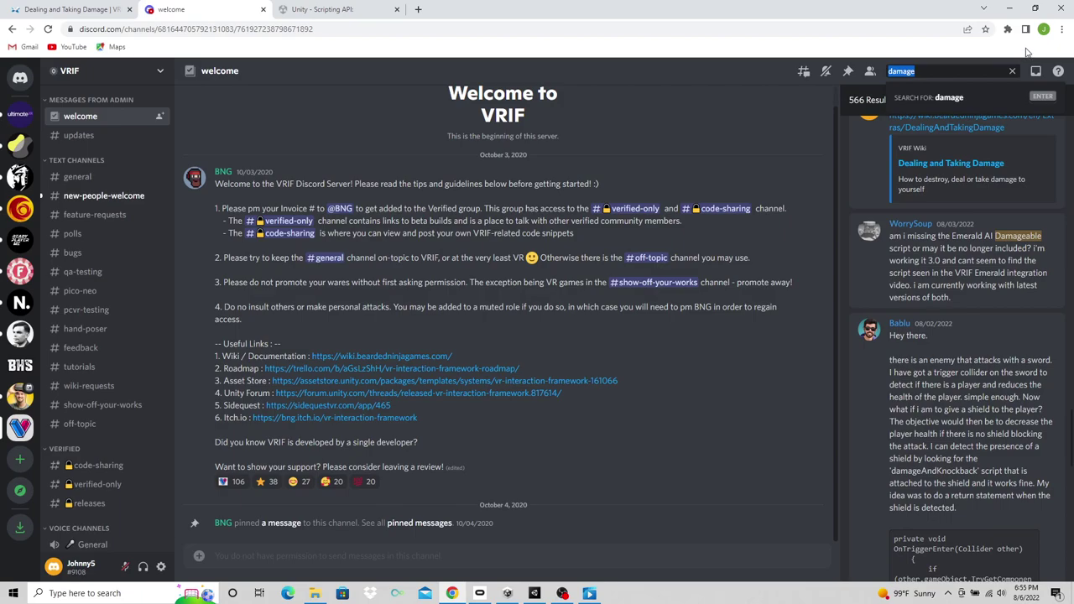
pyautogui.write('emerald ai')
pyautogui.press('Return')
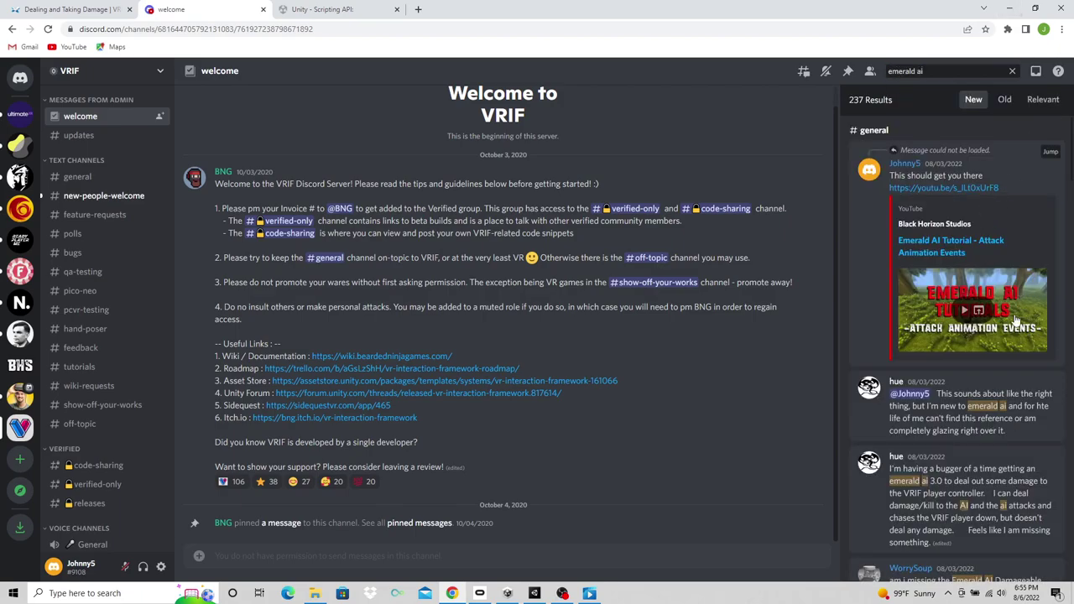
pyautogui.scroll(-5, 1034, 327)
pyautogui.scroll(-4, 1034, 327)
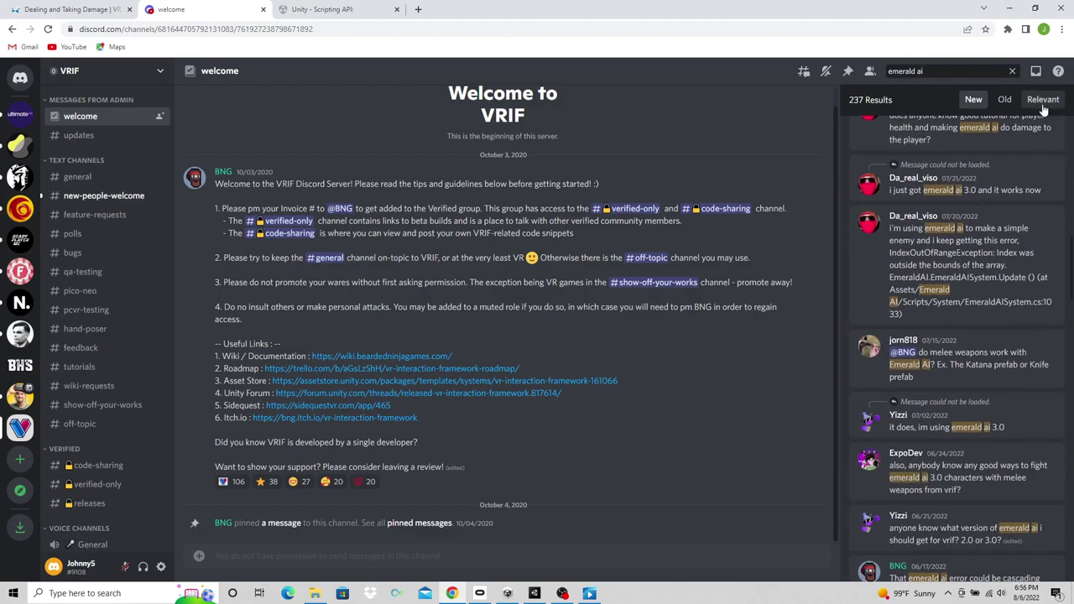
pyautogui.click(1012, 71)
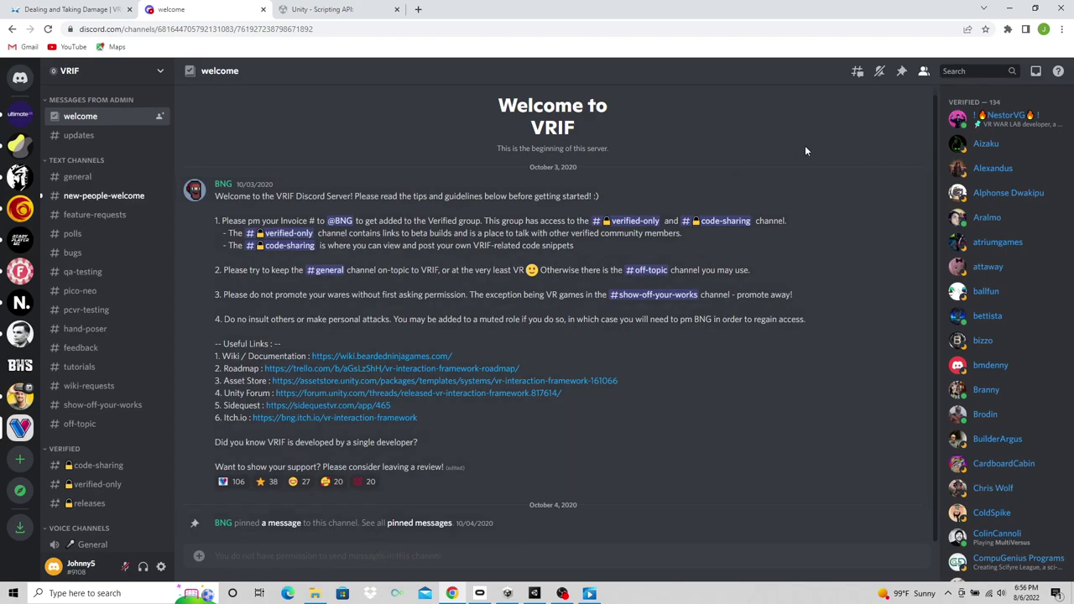
# Step: Filter the server's messages to those sent from the BNG account, read the latest ones, and clear the search
pyautogui.click(953, 71)
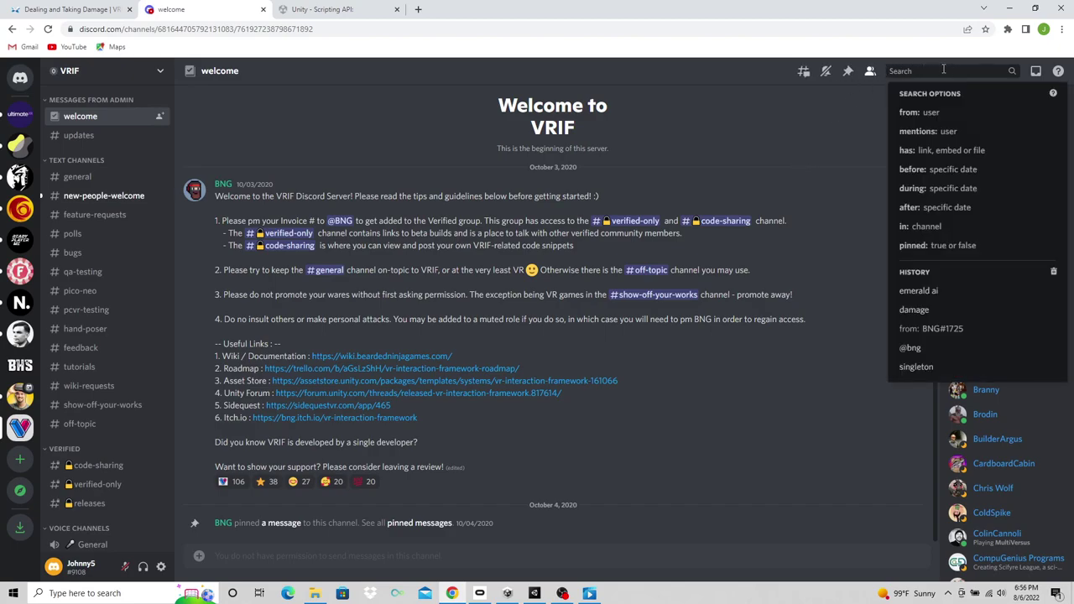
pyautogui.write('bng')
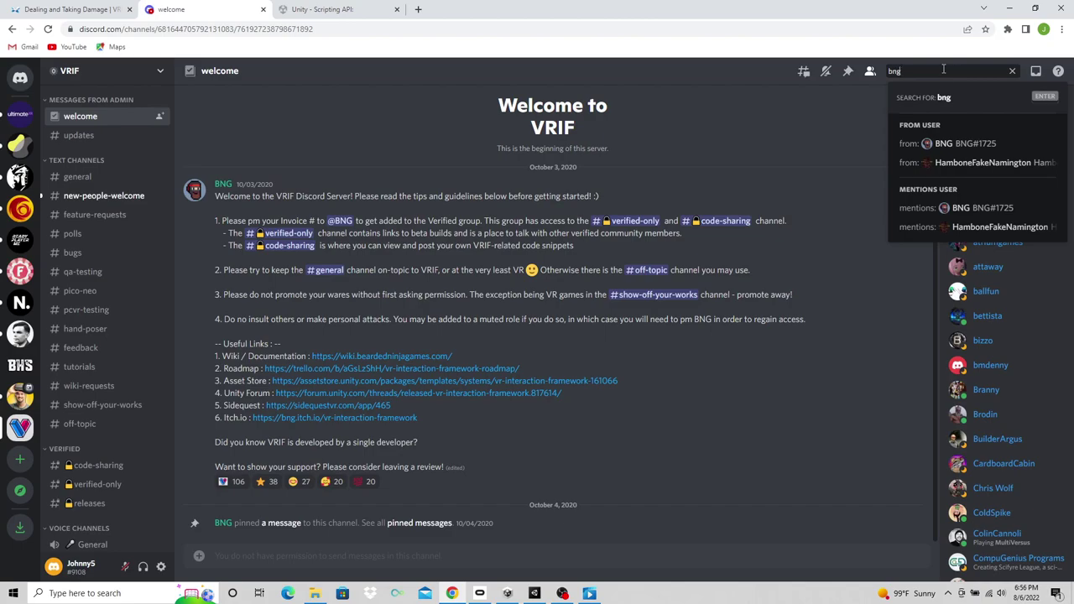
pyautogui.click(958, 143)
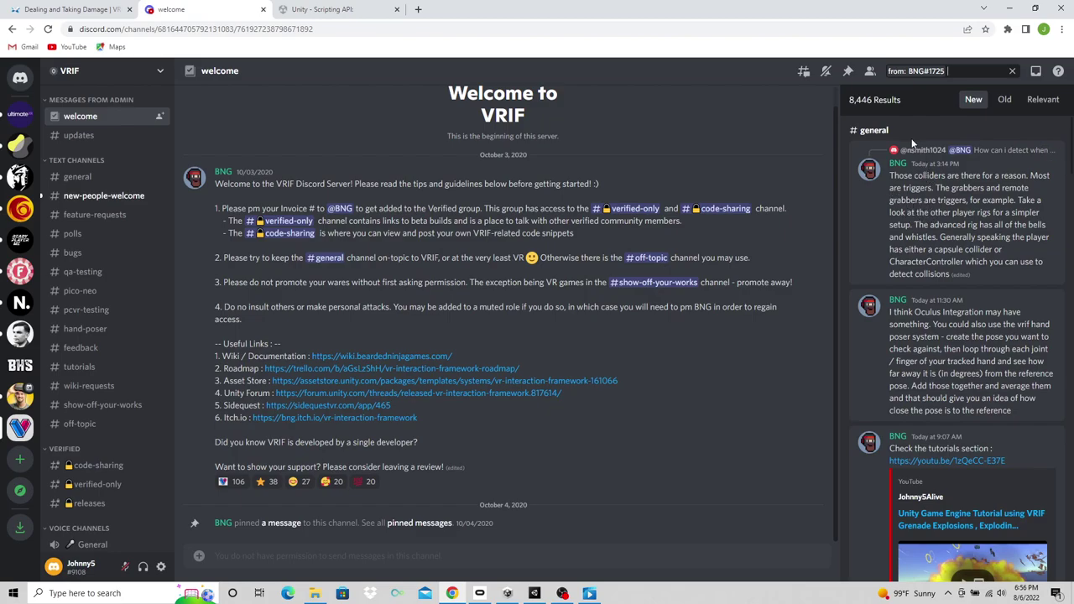
pyautogui.click(1012, 73)
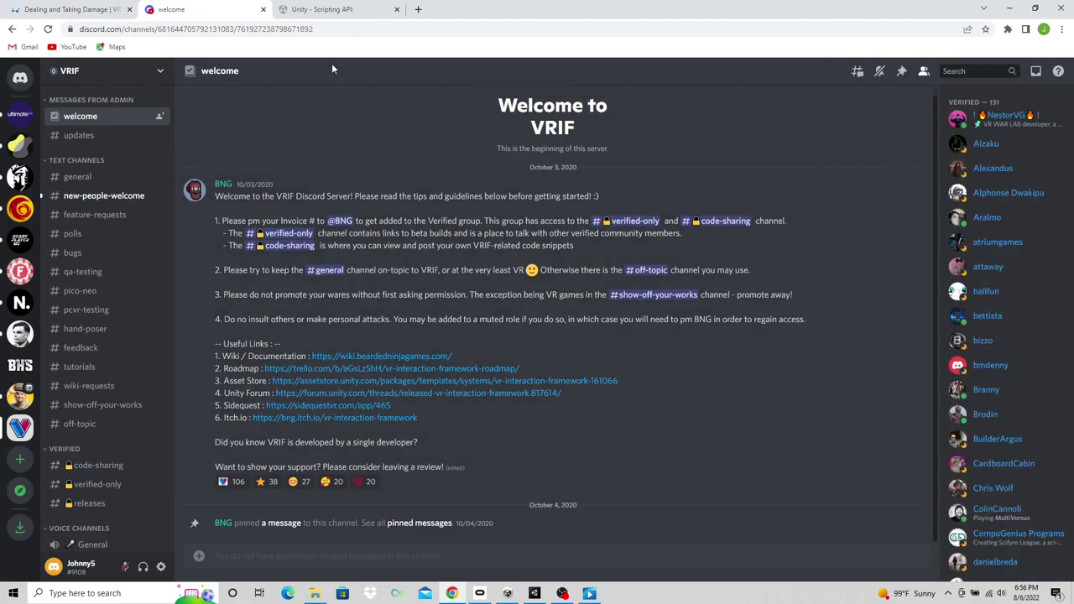
# Step: Switch to the Unity Scripting API documentation and search it for "physics"
pyautogui.click(334, 9)
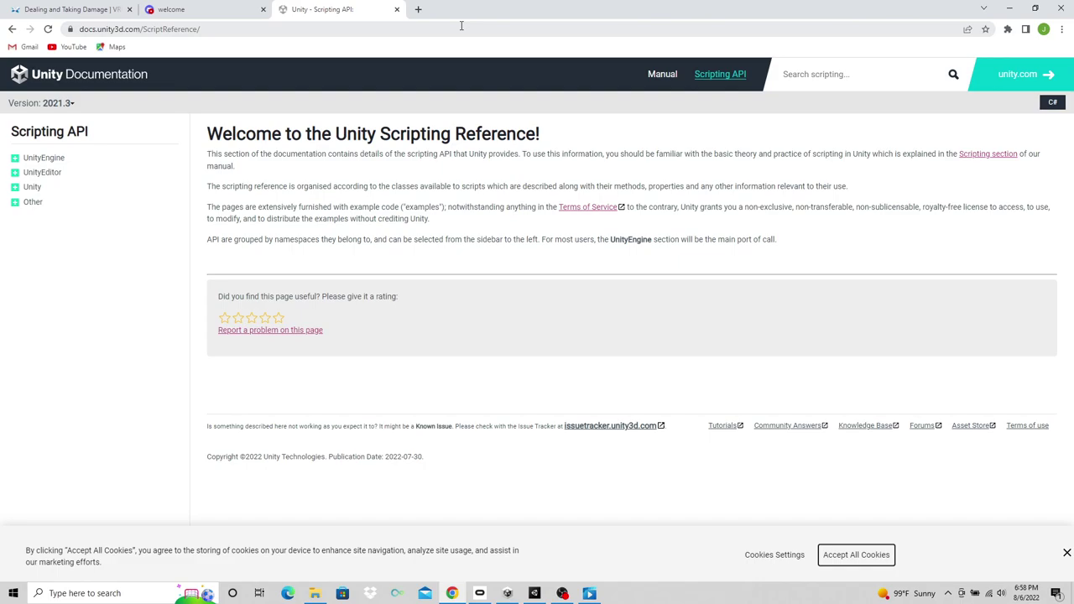
pyautogui.click(796, 82)
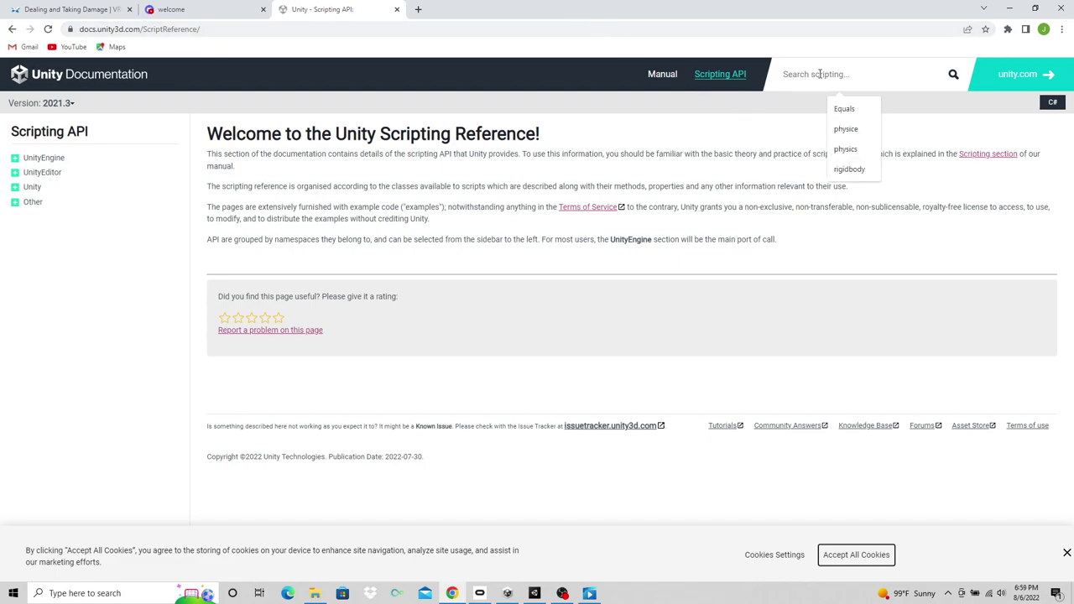
pyautogui.write('physics')
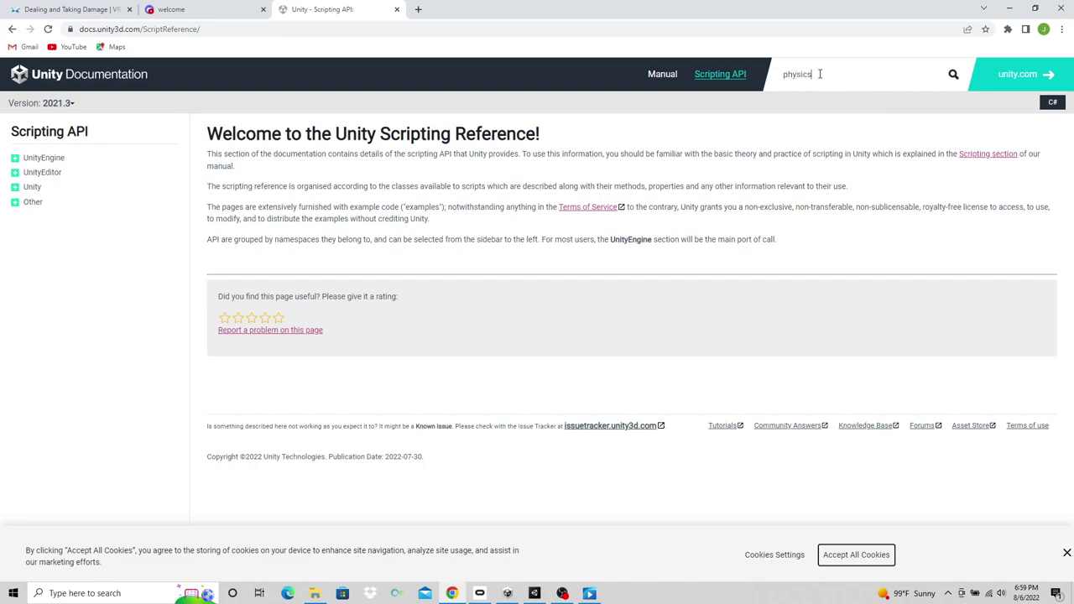
pyautogui.press('Return')
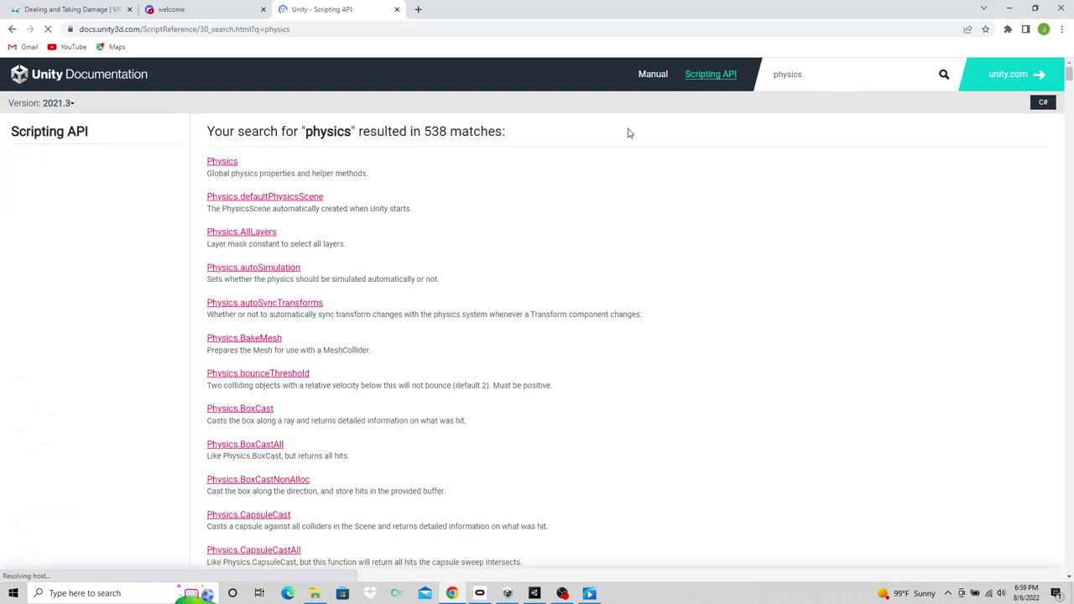
# Step: Look through the physics search results, open the Physics.IgnoreCollision page, and read its description and example script
pyautogui.scroll(-2, 361, 243)
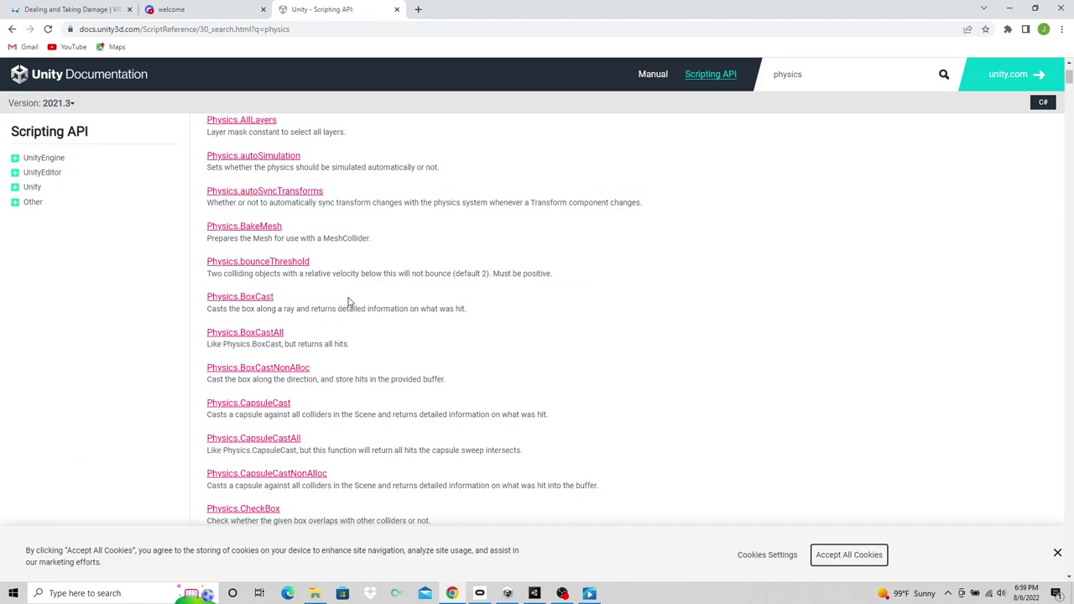
pyautogui.scroll(-1, 365, 295)
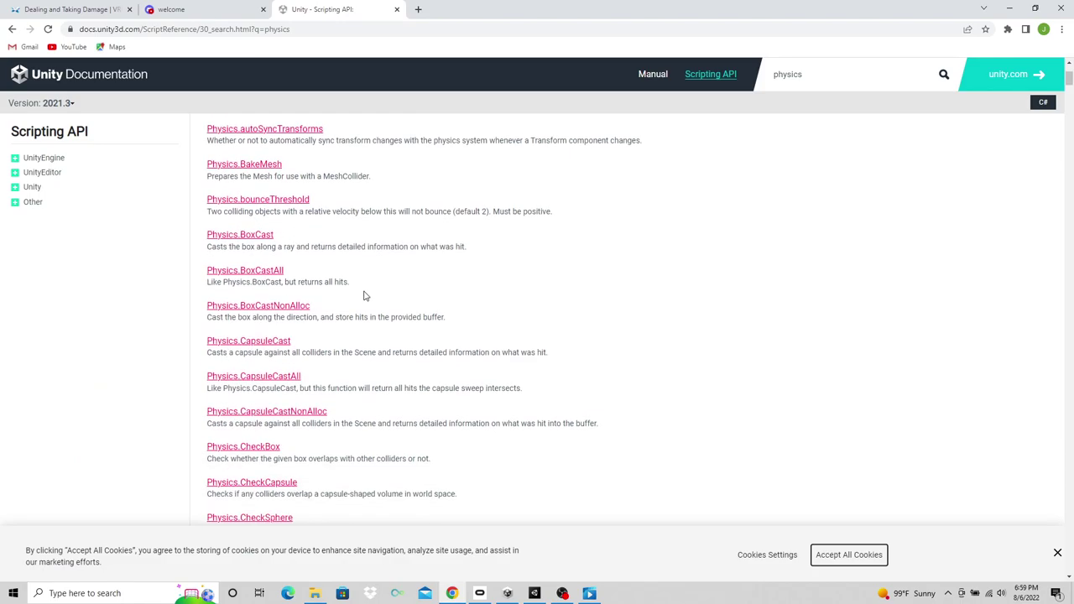
pyautogui.scroll(-3, 365, 295)
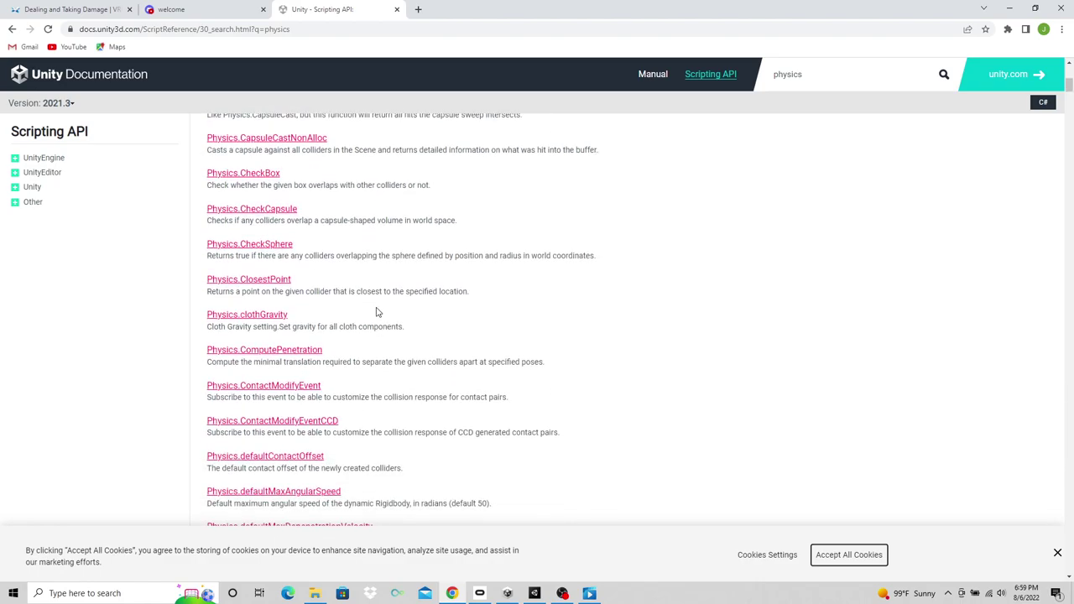
pyautogui.scroll(-1, 377, 311)
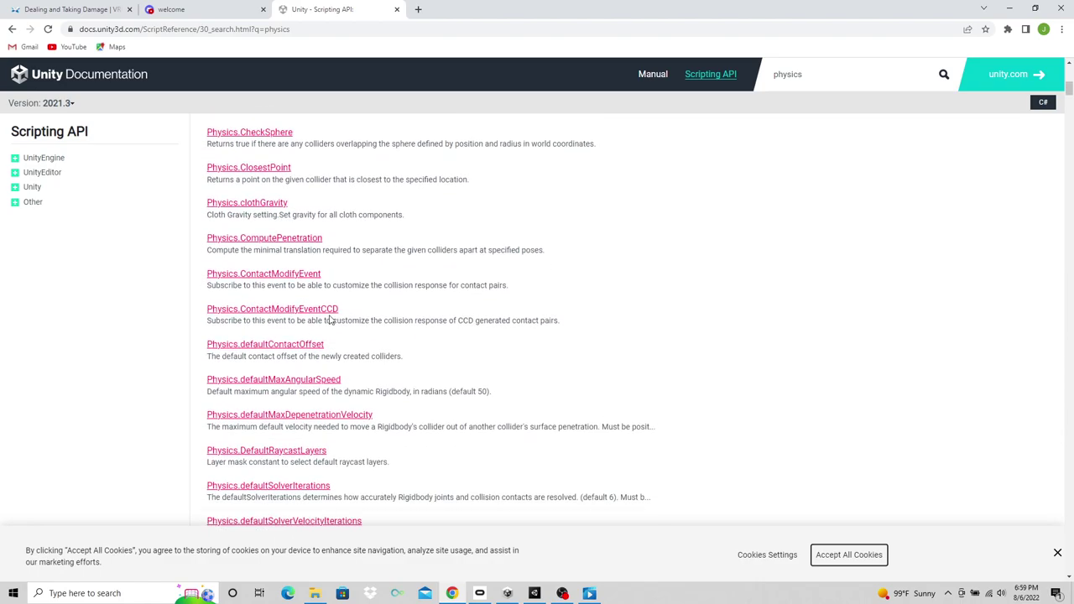
pyautogui.scroll(-1, 426, 293)
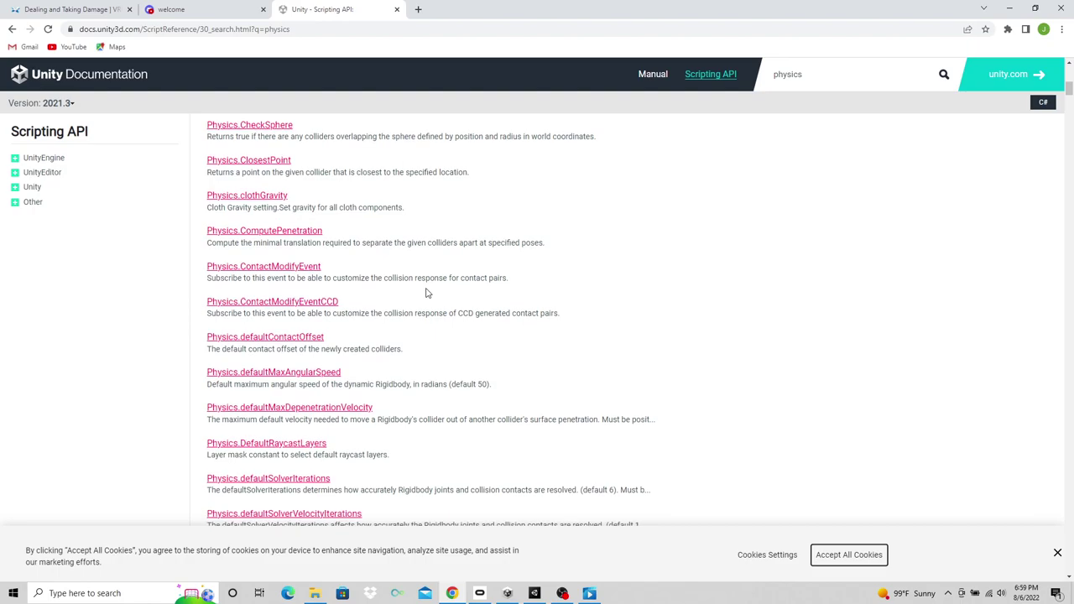
pyautogui.scroll(-1, 426, 293)
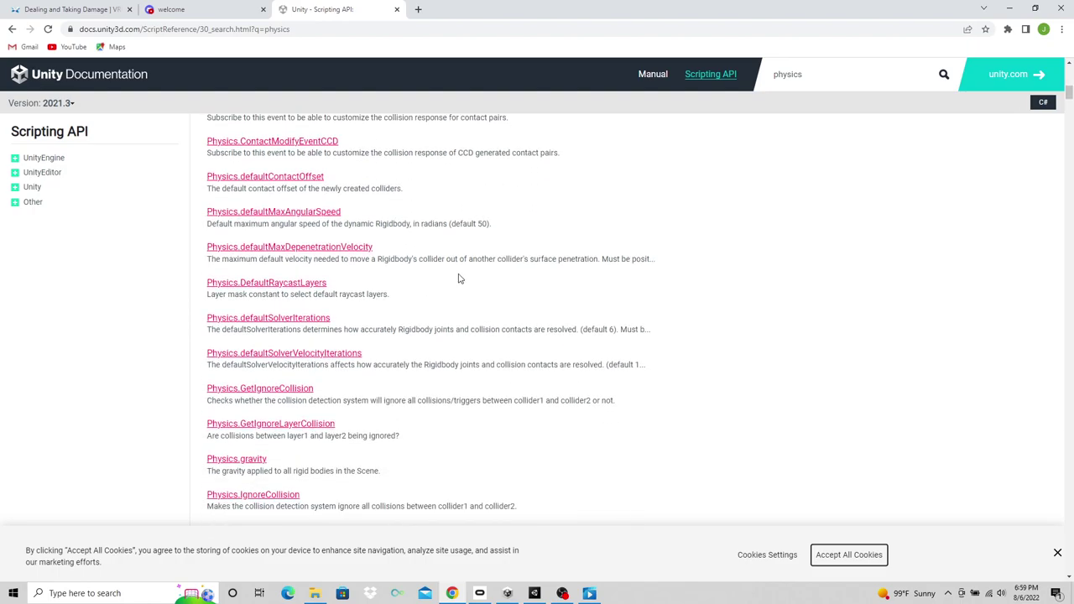
pyautogui.scroll(-1, 478, 285)
pyautogui.click(276, 383)
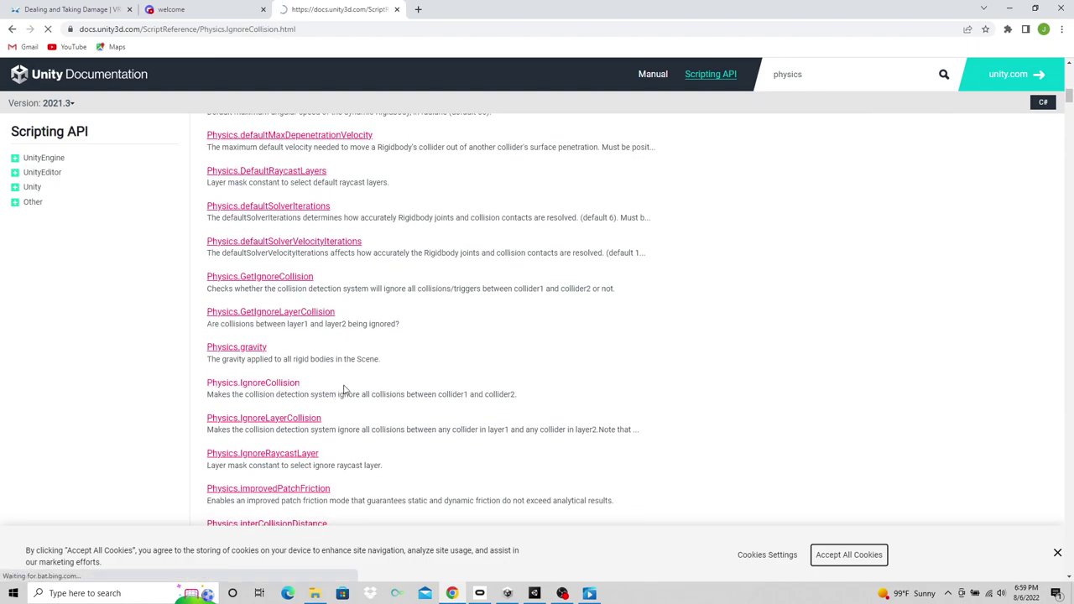
pyautogui.scroll(-2, 497, 366)
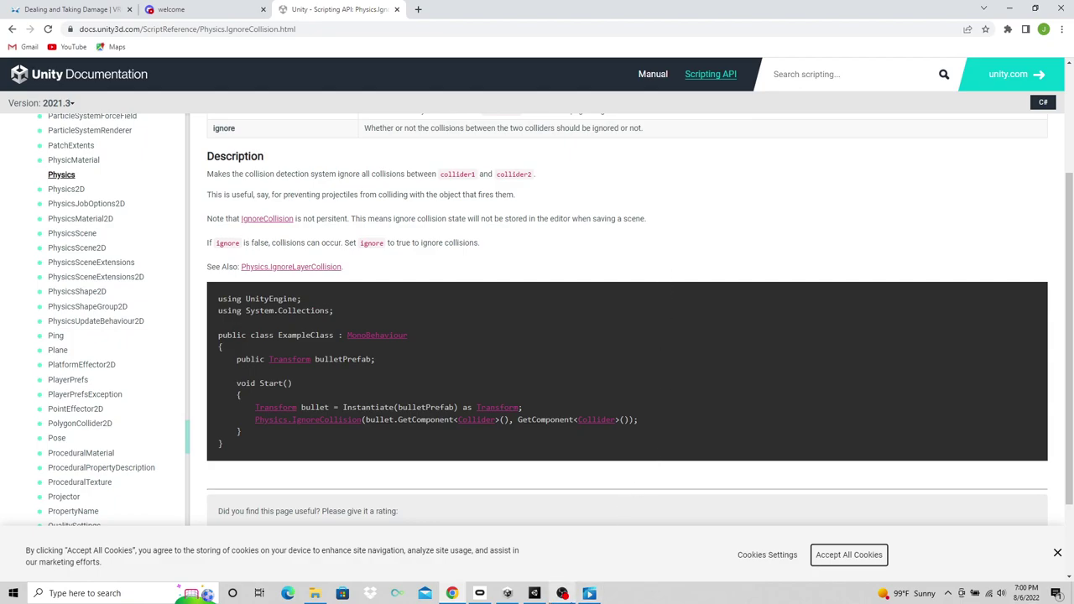
# Step: Switch to OBS and pause the screen recording
pyautogui.moveTo(568, 598)
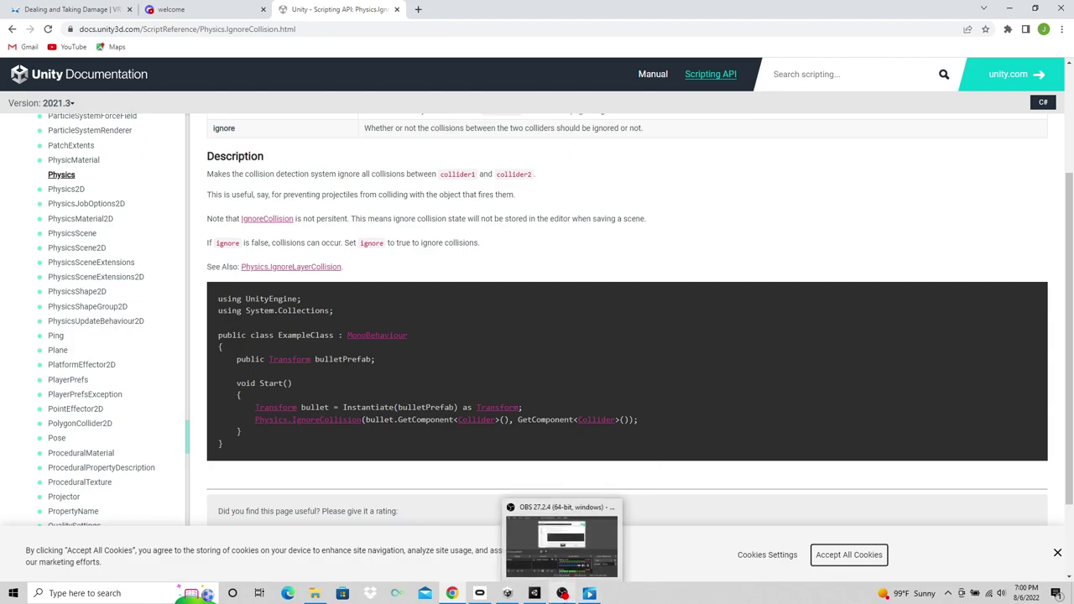
pyautogui.click(562, 544)
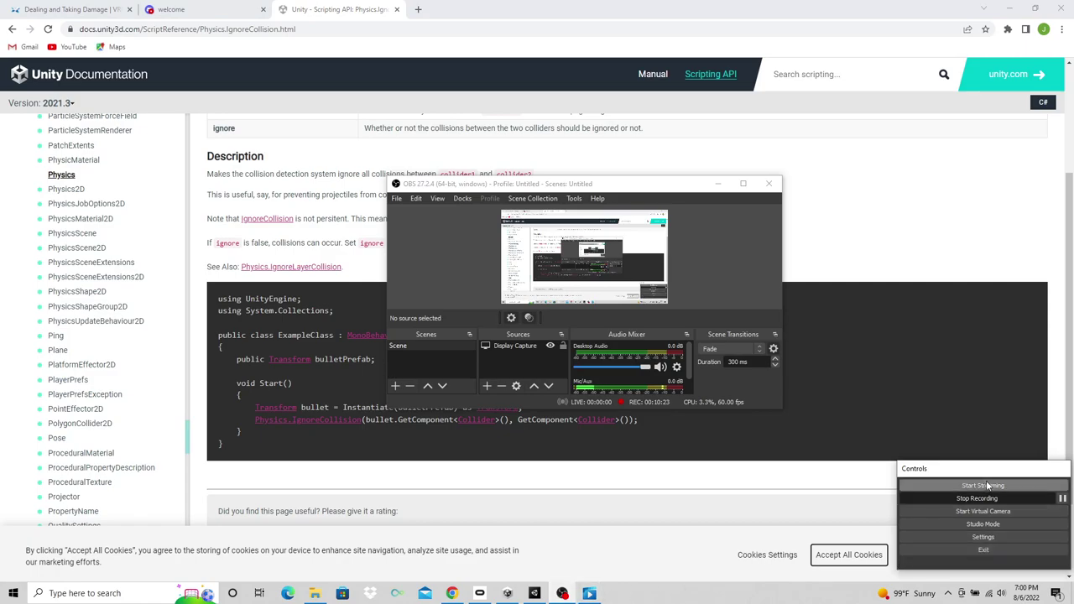
pyautogui.click(1061, 500)
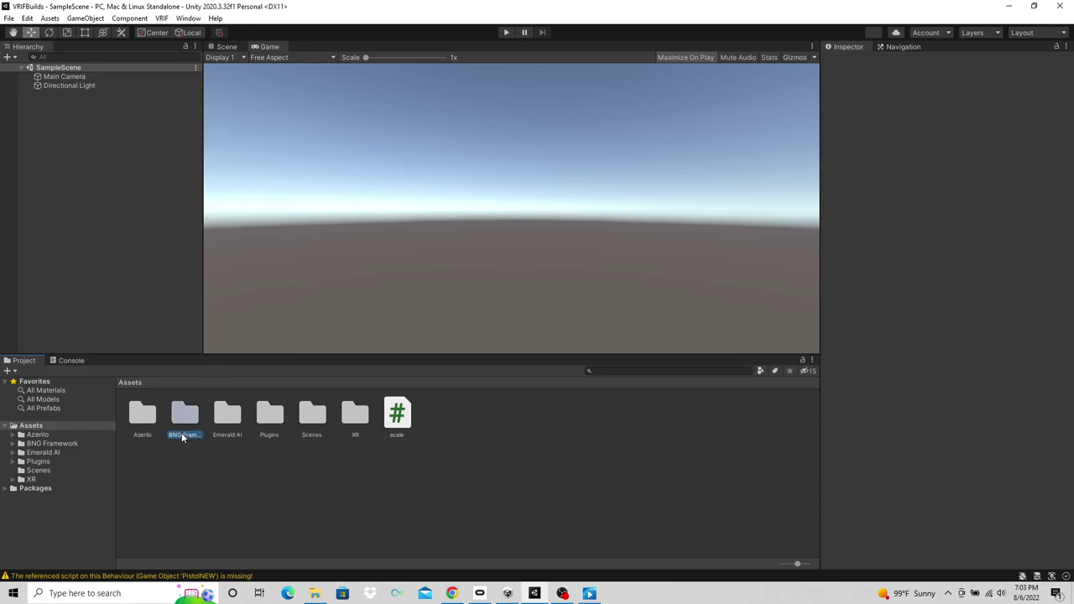
# Step: Open the XR Demo scene from the Scenes folder of the BNG Framework assets in Unity
pyautogui.doubleClick(183, 434)
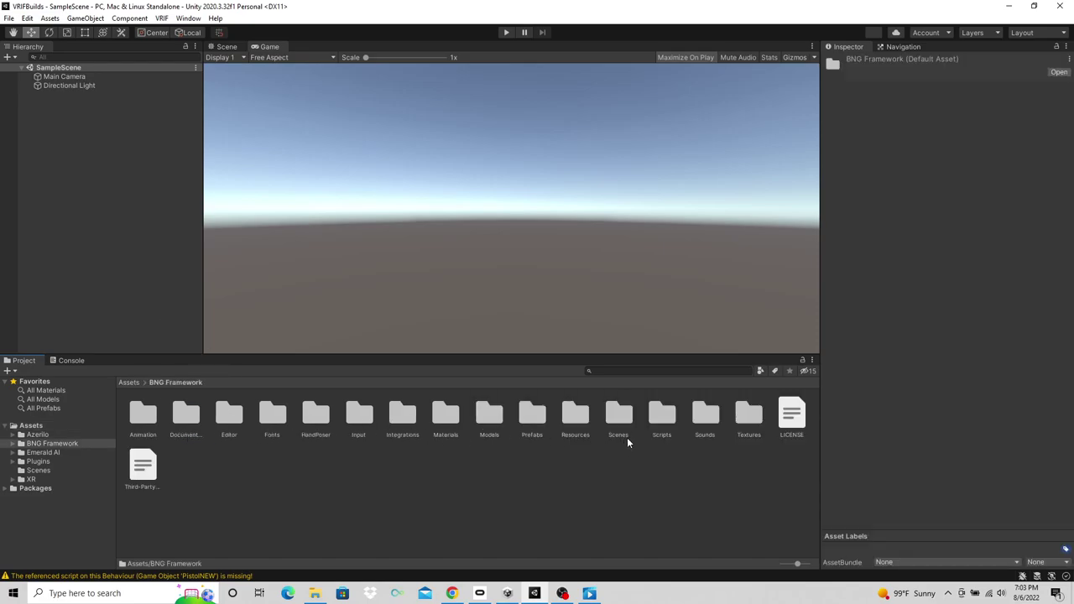
pyautogui.doubleClick(620, 420)
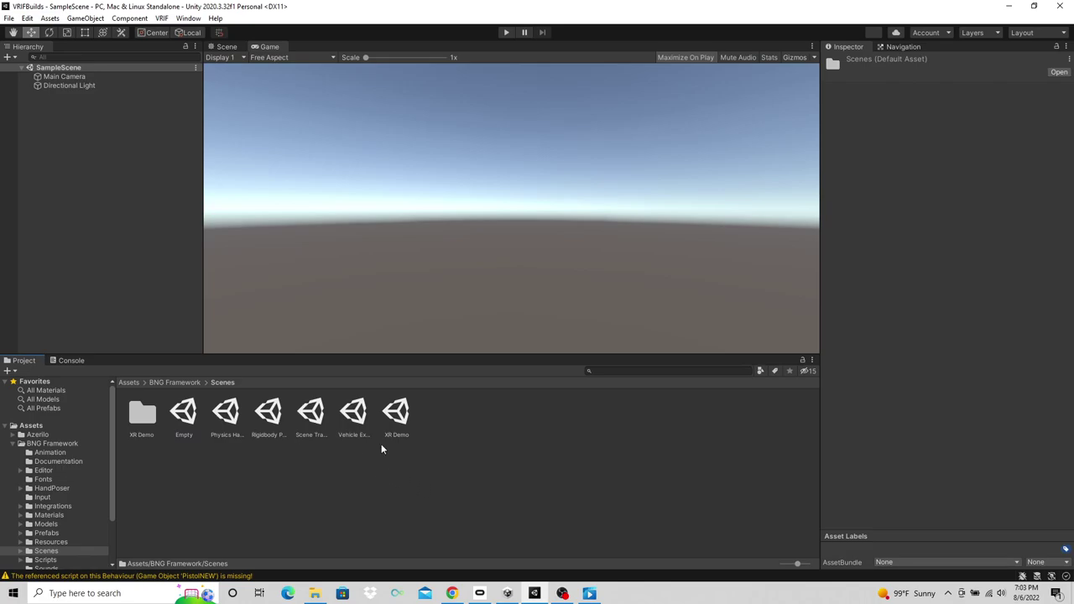
pyautogui.click(397, 423)
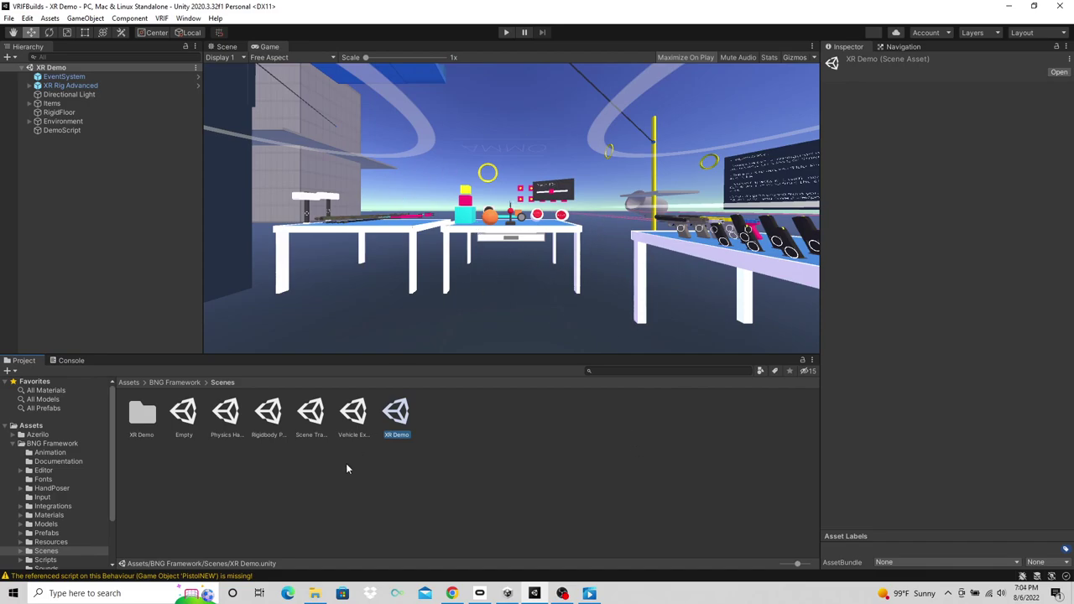
# Step: Review the Vehicle Example, Scene Transitioning, Rigidbody Player and Physics Hands scene assets, ending with XR Demo selected
pyautogui.click(353, 439)
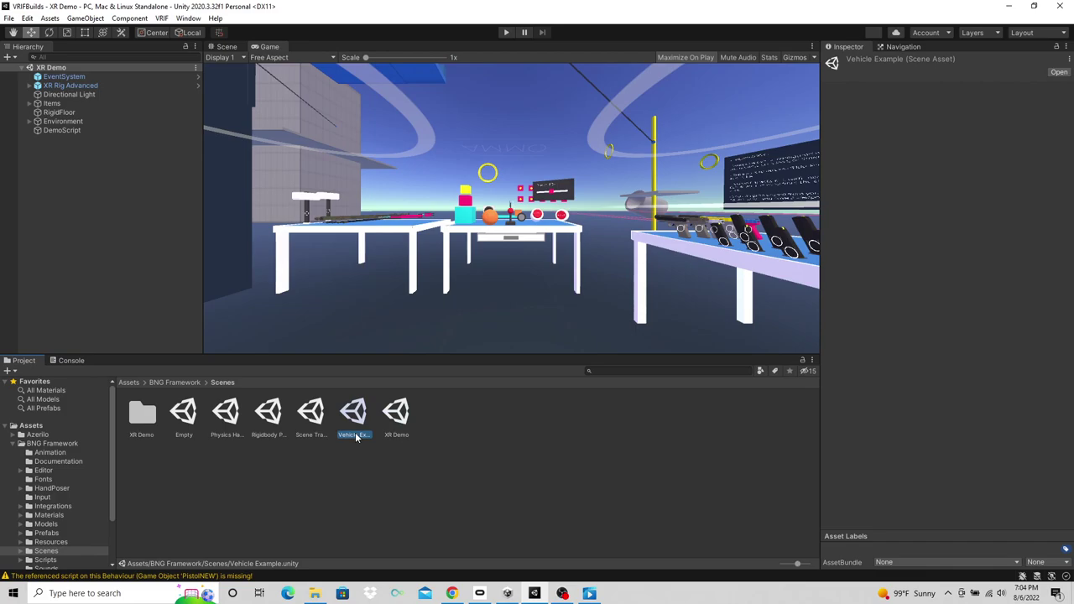
pyautogui.click(311, 437)
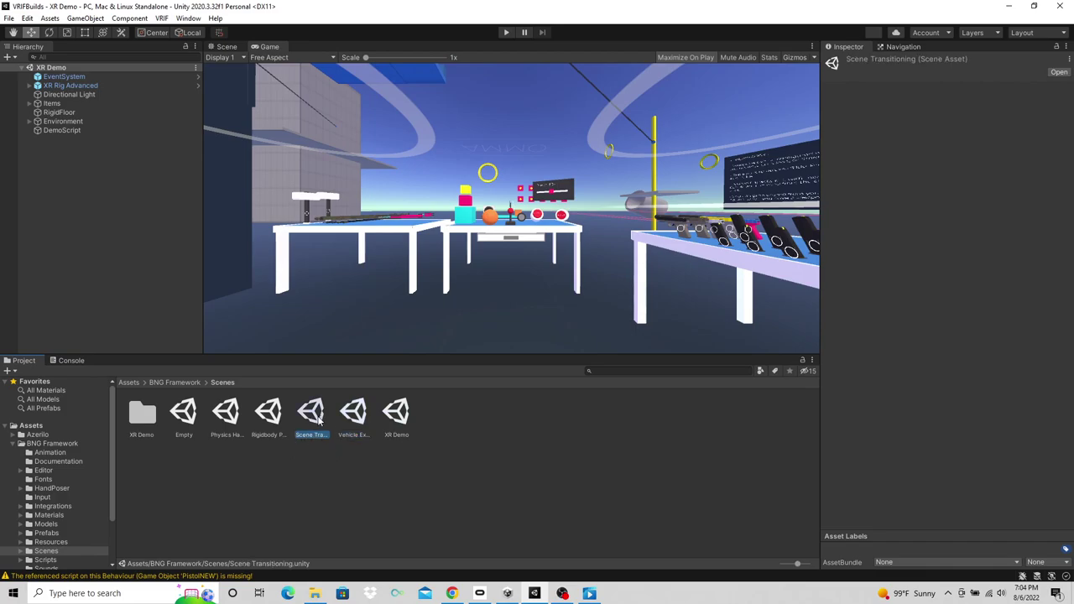
pyautogui.click(269, 437)
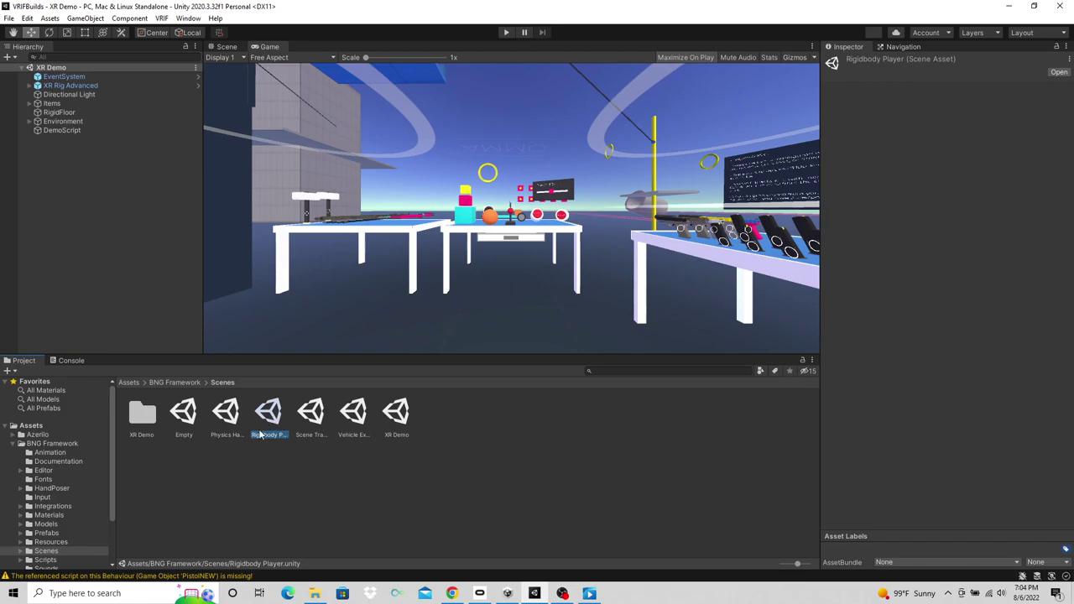
pyautogui.click(226, 436)
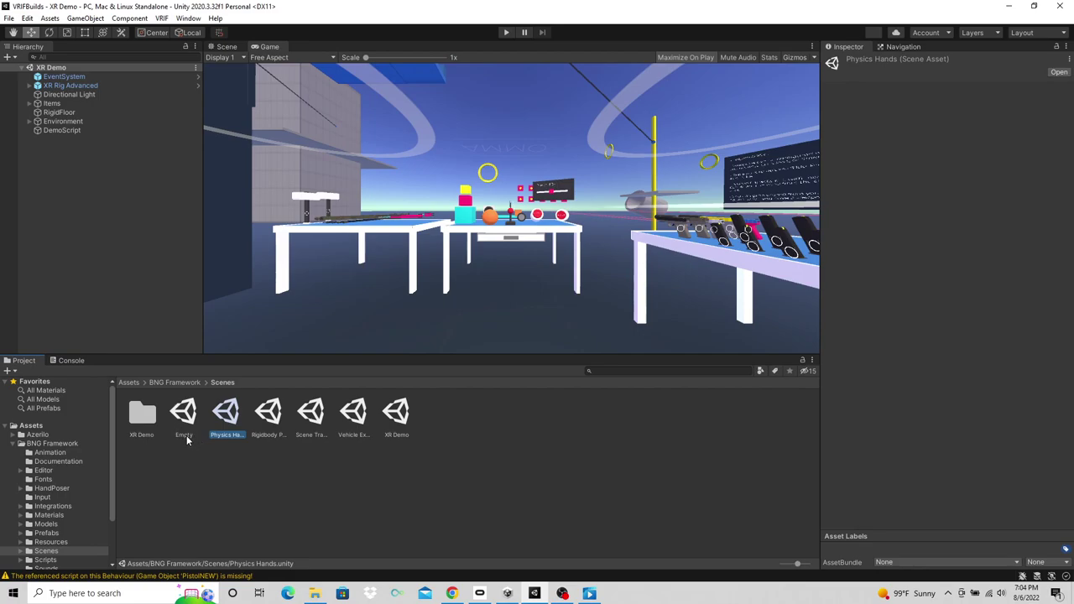
pyautogui.click(404, 434)
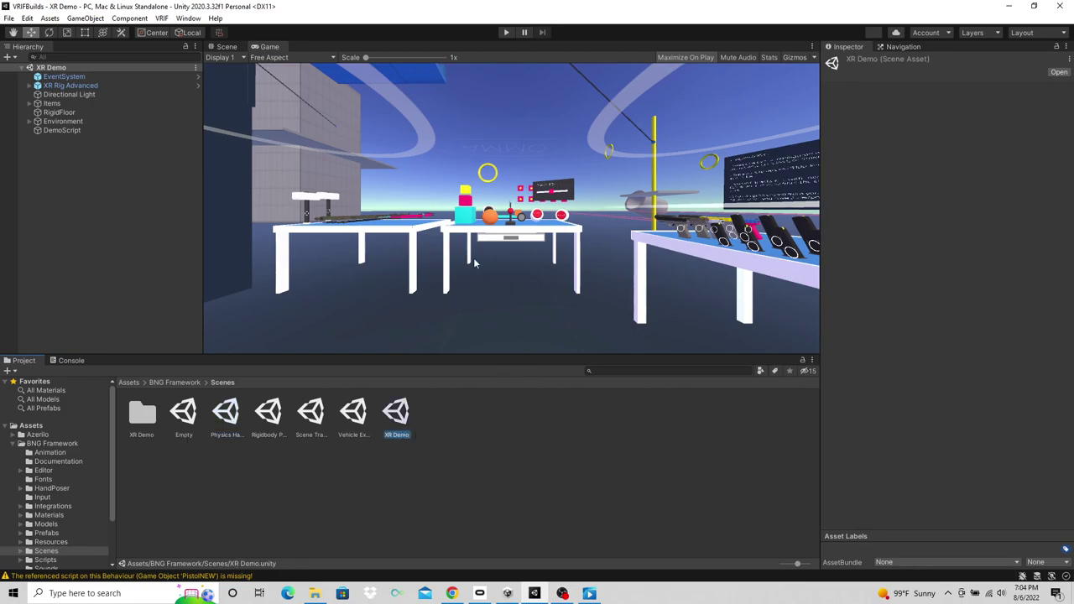
# Step: Pause the recording in OBS and bring Unity's running XR Demo game view back into focus
pyautogui.click(562, 593)
pyautogui.click(1062, 498)
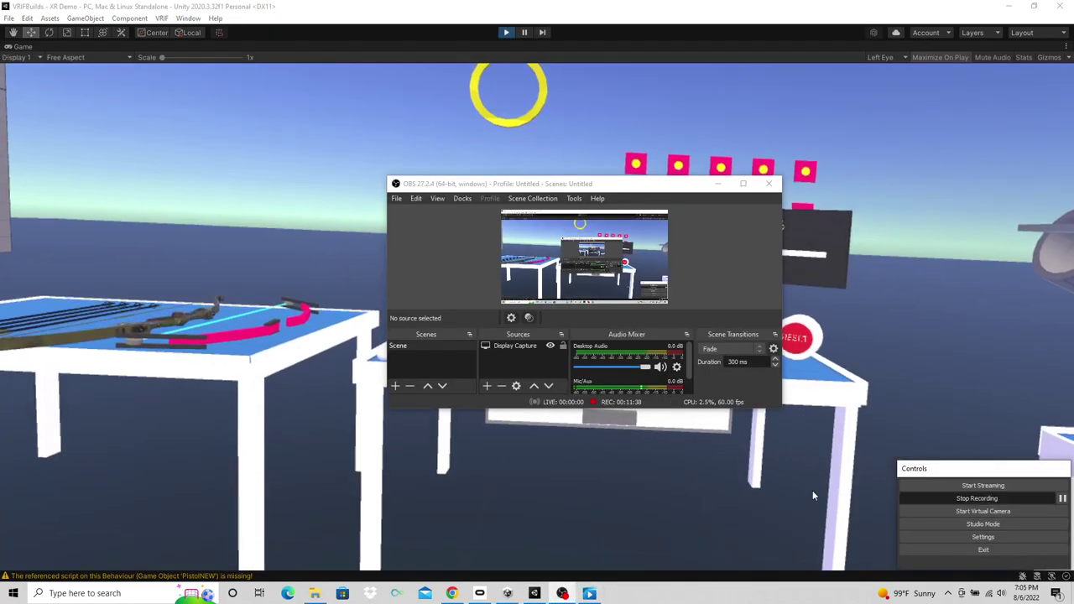
pyautogui.click(797, 488)
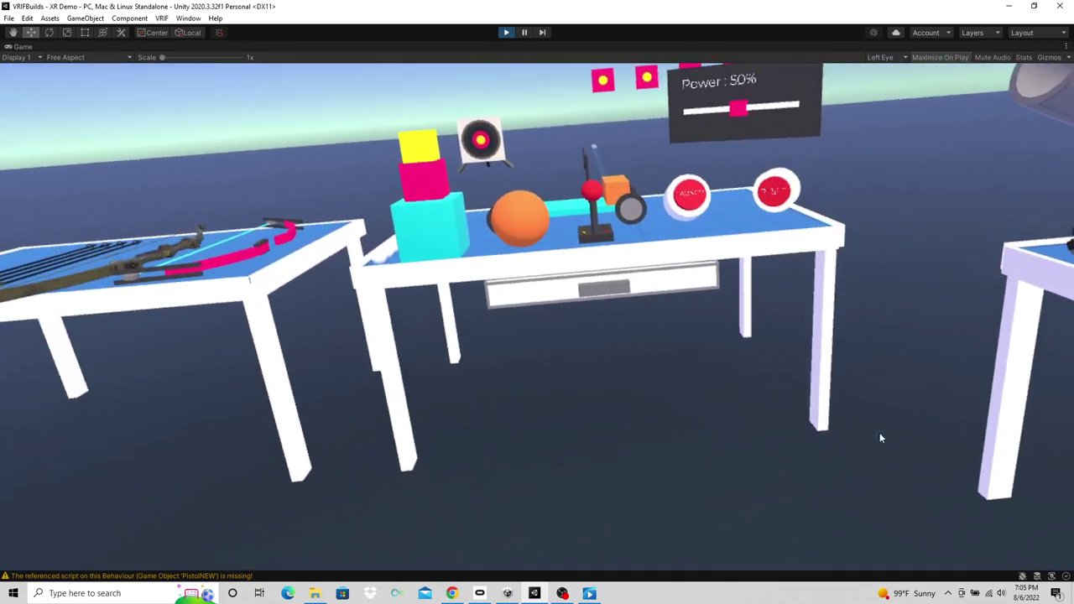